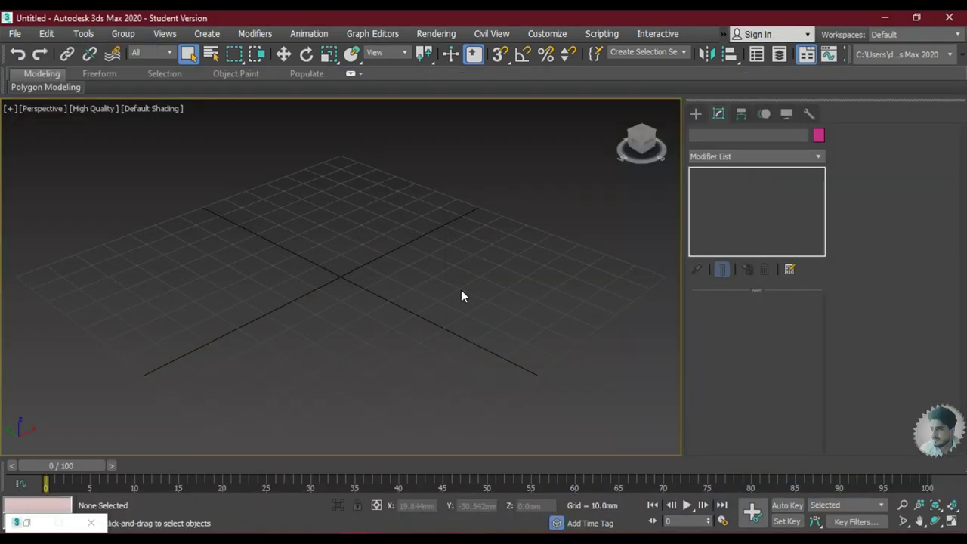
Switch the Create panel to the Extended Primitives object types
middle_drag(442, 275, 422, 275)
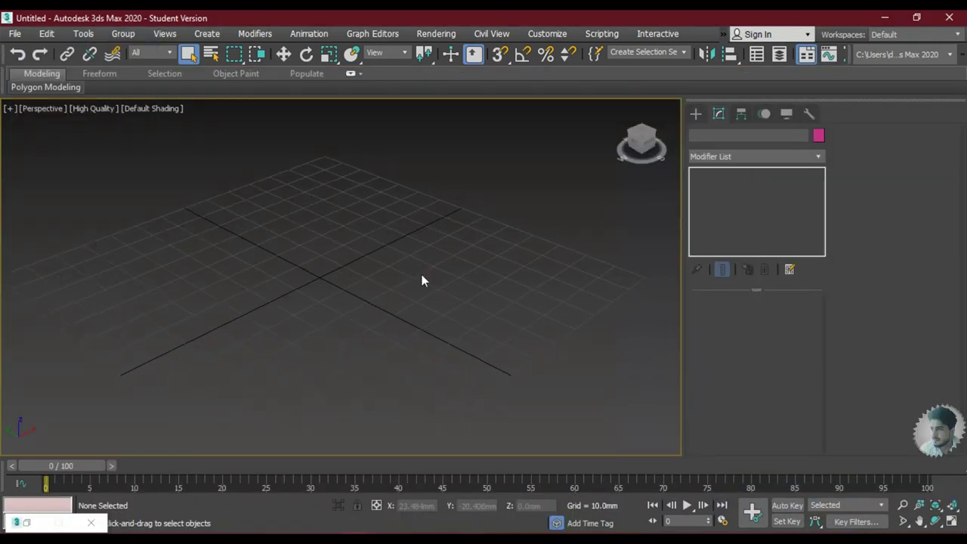
click(698, 118)
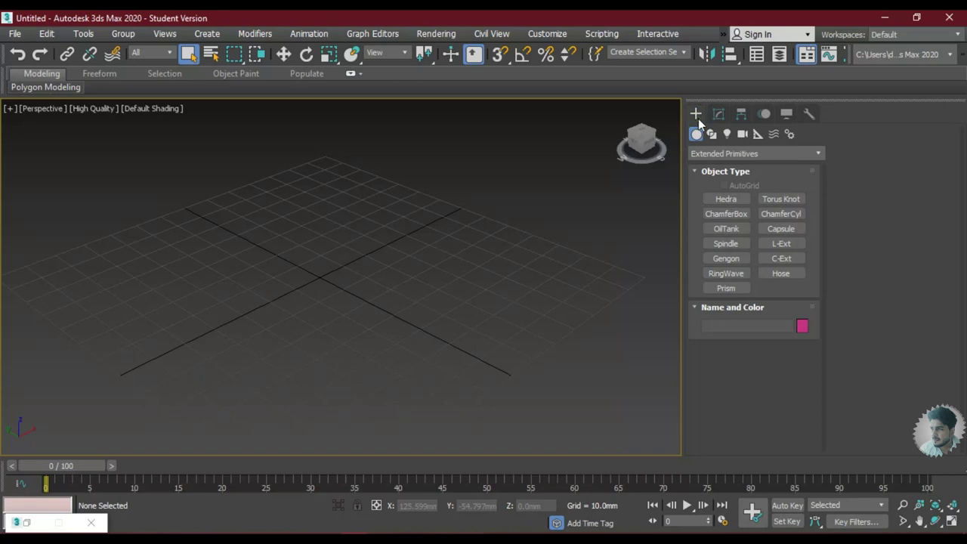
click(708, 155)
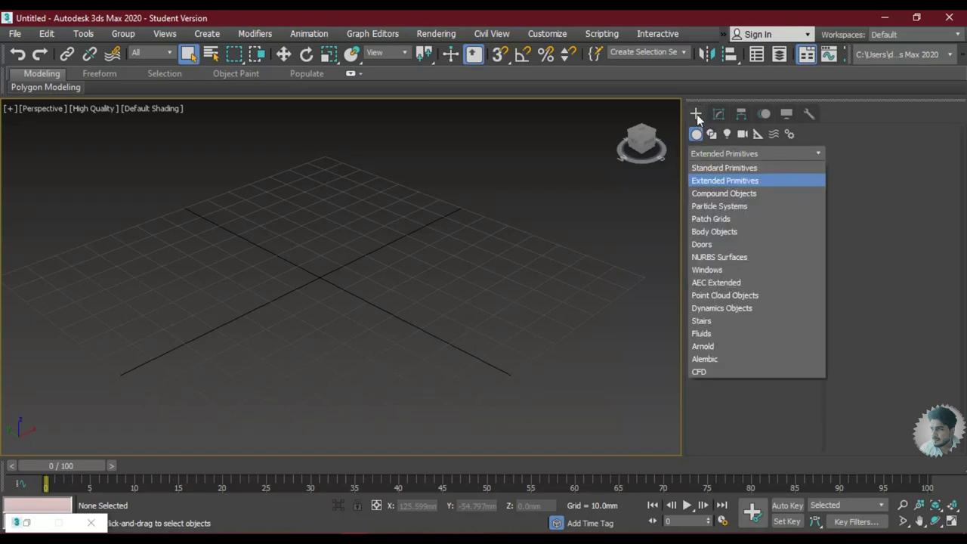
click(724, 167)
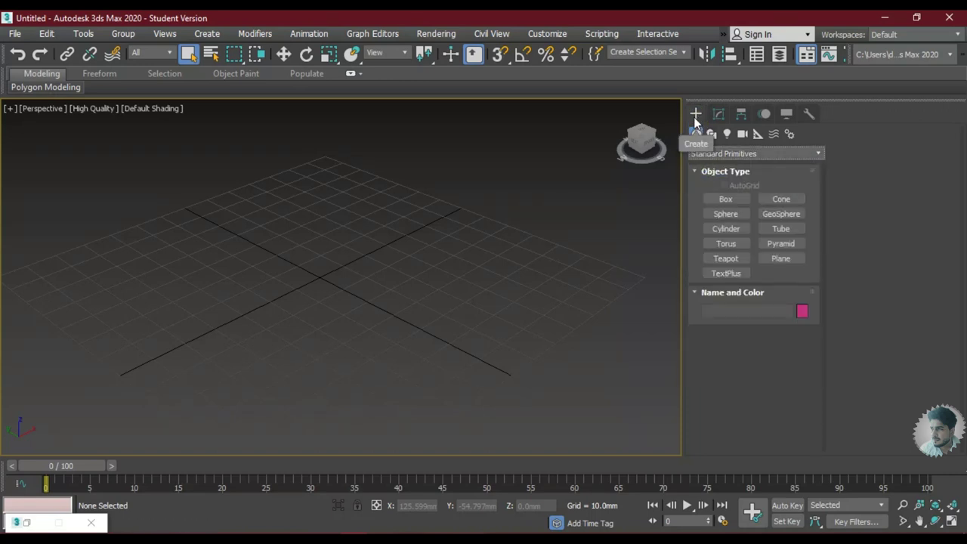
click(728, 155)
click(718, 178)
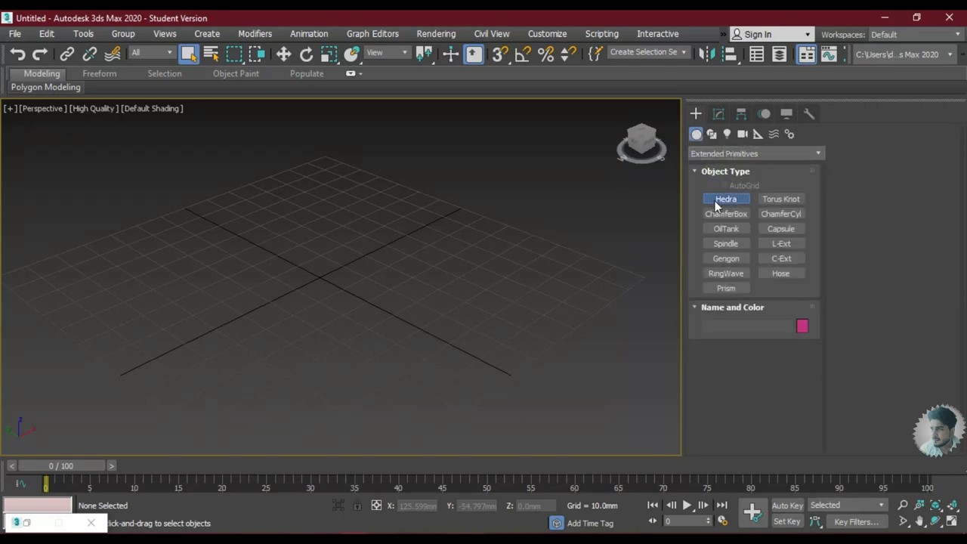
Draw a Dodec/Icos Hedra at the grid centre and set its P parameter to 0.38
click(717, 201)
drag(320, 281, 325, 316)
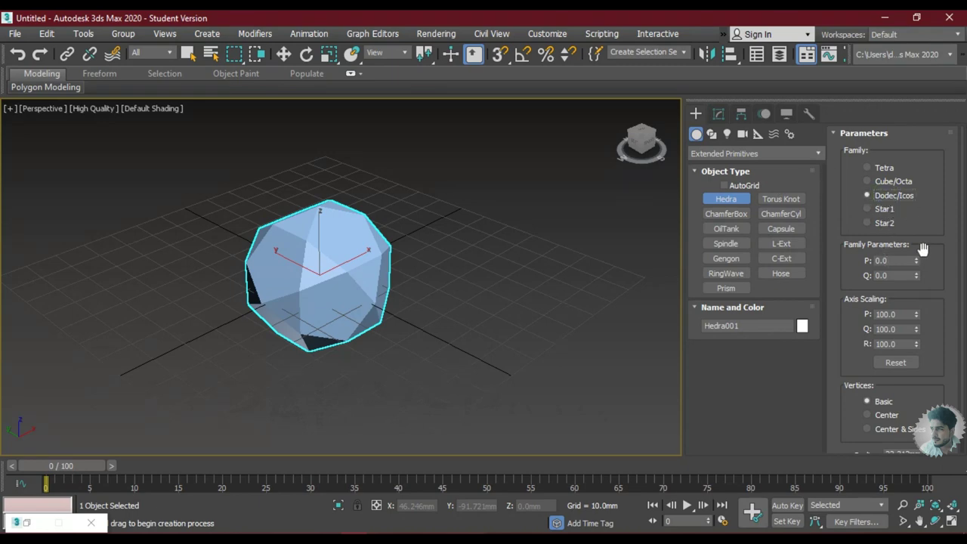
click(899, 261)
text(0.38)
click(904, 277)
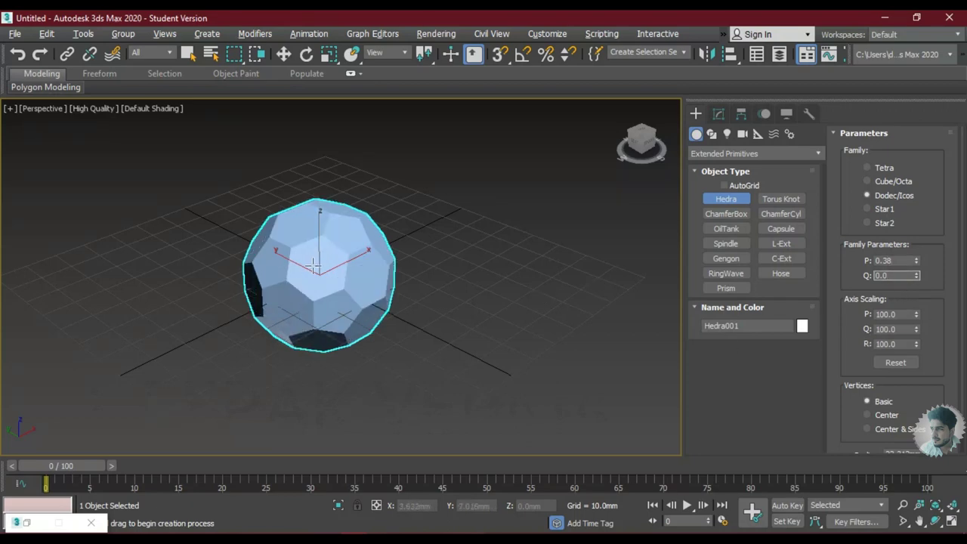
Convert Hedra001 to an Editable Poly from the right-click quad menu
mouse_move(314, 265)
alt+middle_down()
mouse_move(399, 234)
mouse_move(360, 273)
mouse_move(373, 298)
mouse_move(385, 259)
mouse_move(366, 243)
alt+middle_up()
scroll(298, 252, up, 2)
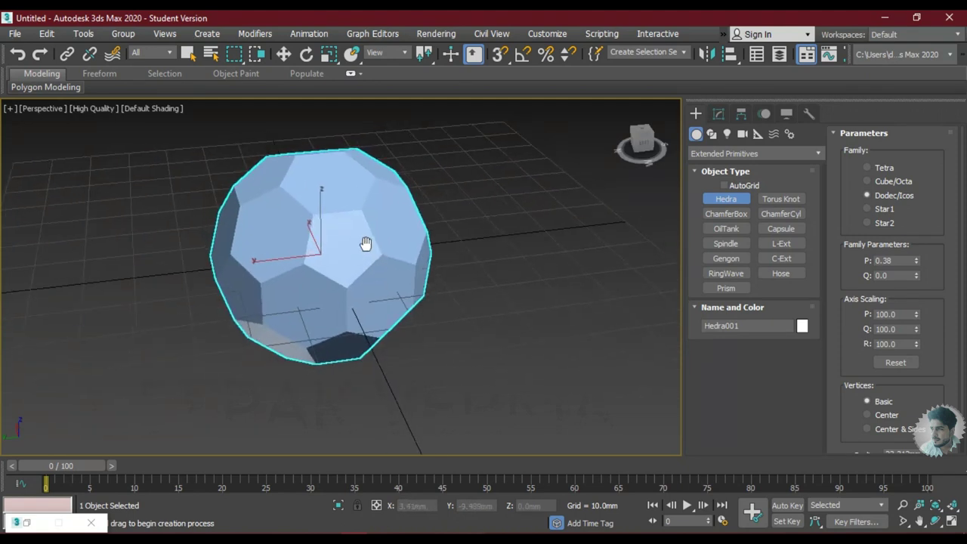
right_click(366, 242)
right_click(365, 212)
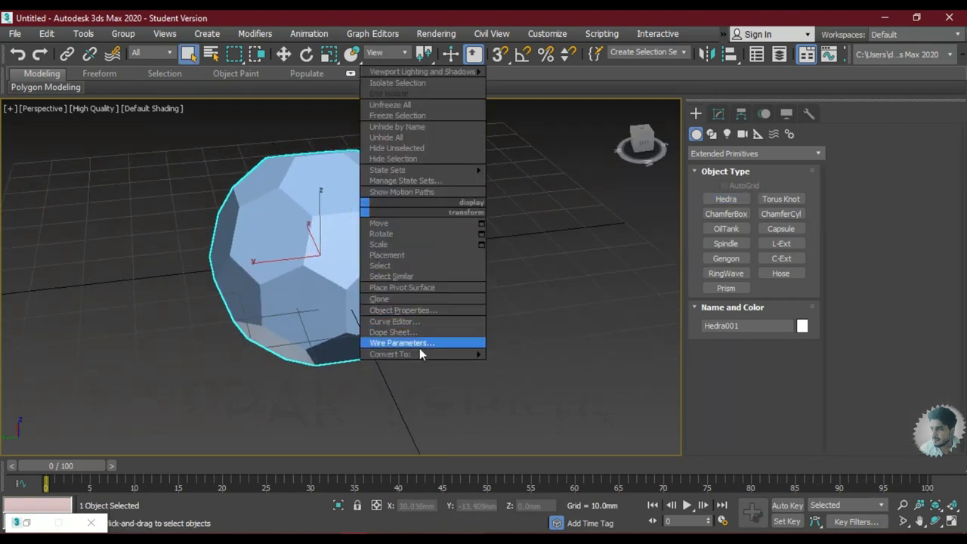
click(529, 366)
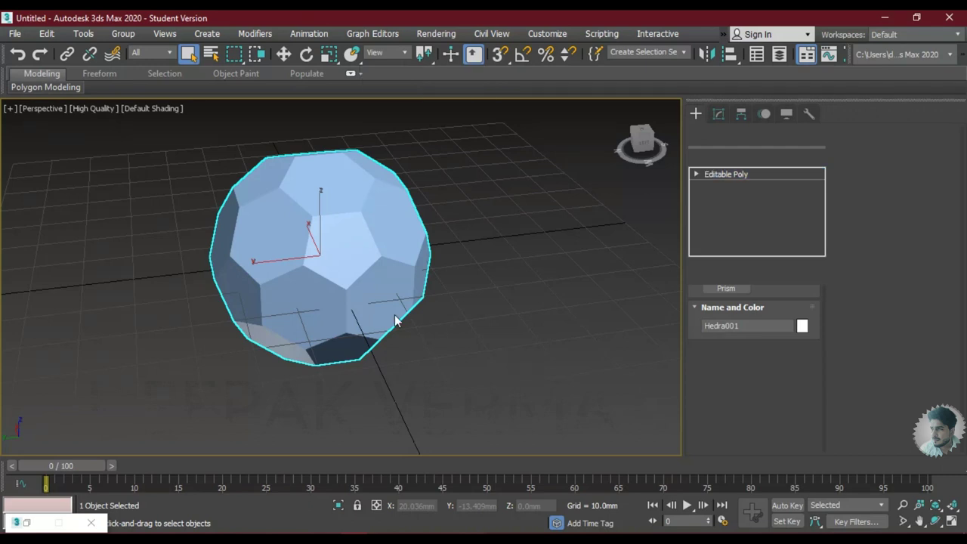
mouse_move(345, 296)
alt+middle_down()
mouse_move(340, 306)
mouse_move(366, 297)
alt+middle_up()
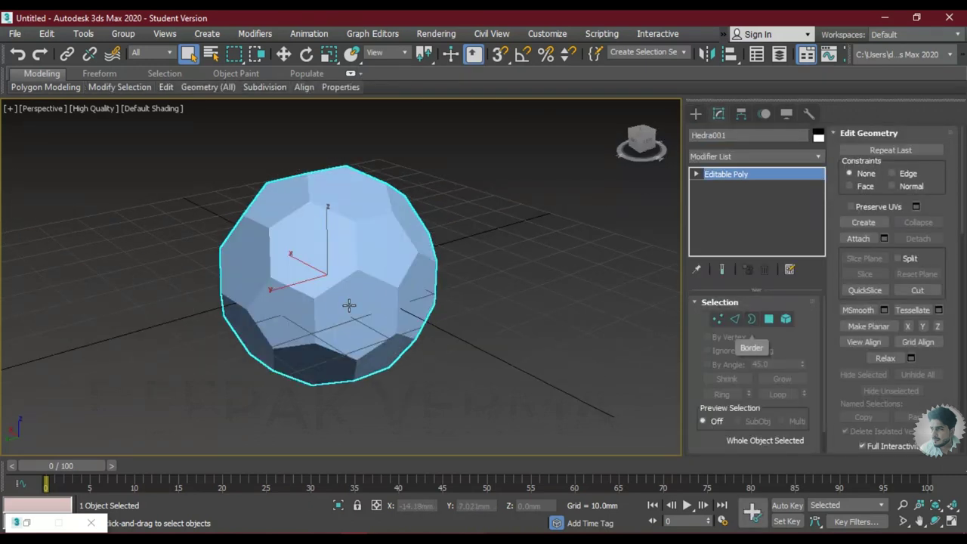
middle_drag(349, 306, 288, 307)
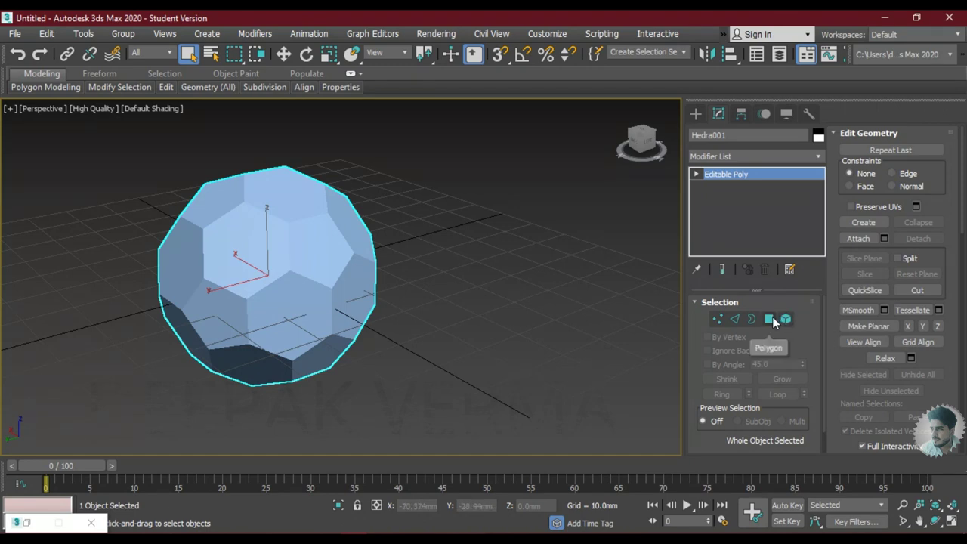
mouse_move(319, 286)
alt+middle_down()
mouse_move(312, 280)
mouse_move(327, 289)
mouse_move(324, 261)
alt+middle_up()
Make material slot 01 a black Standard material with Specular Level 54 and Glossiness 32
key(m)
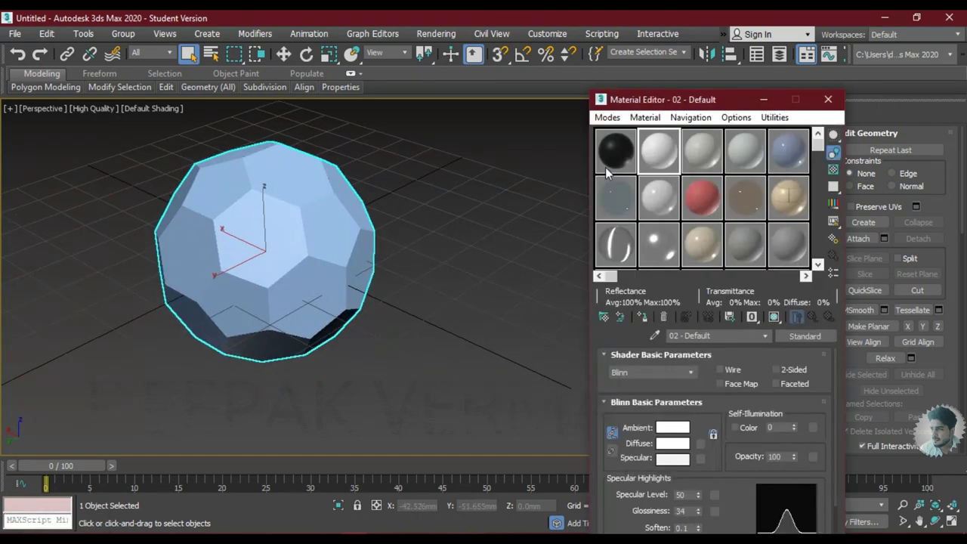
click(609, 171)
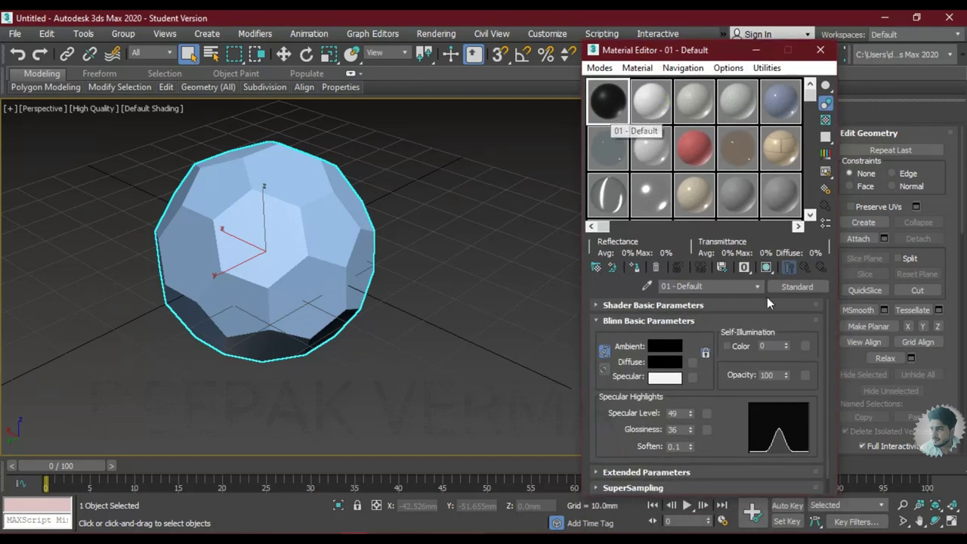
click(790, 287)
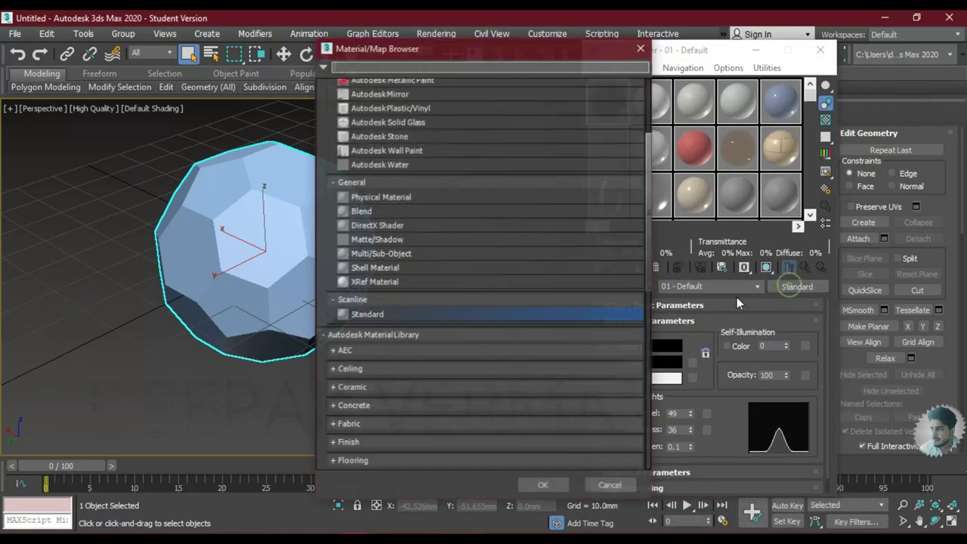
click(556, 483)
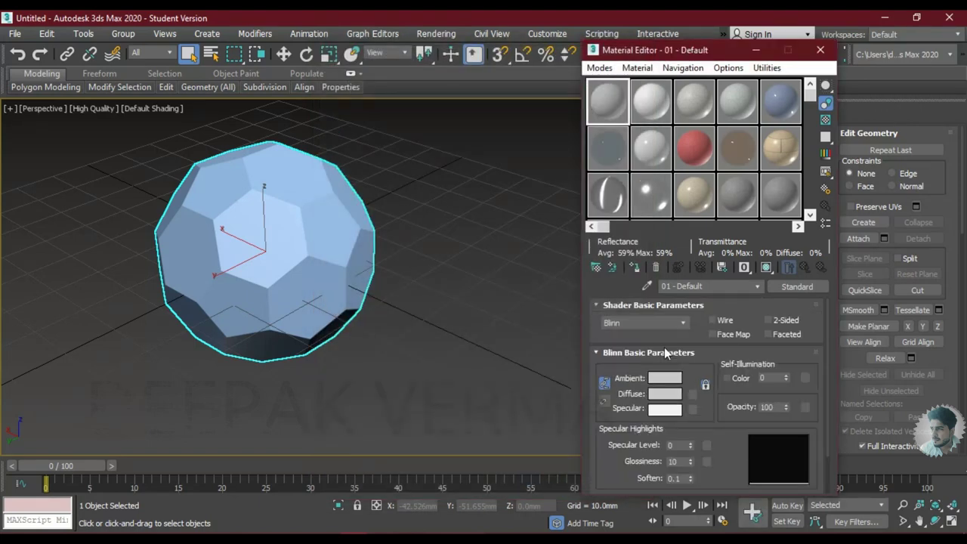
click(665, 378)
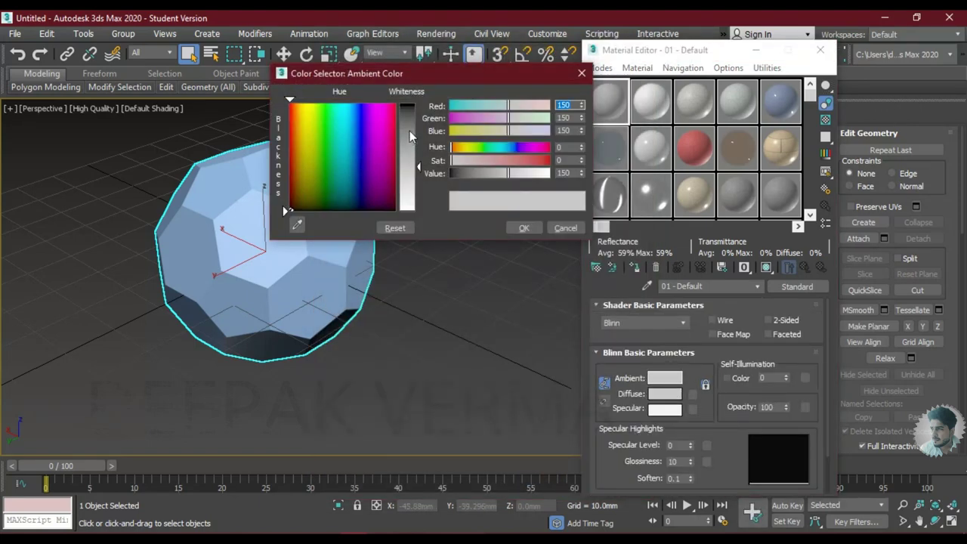
drag(582, 173, 544, 259)
click(524, 228)
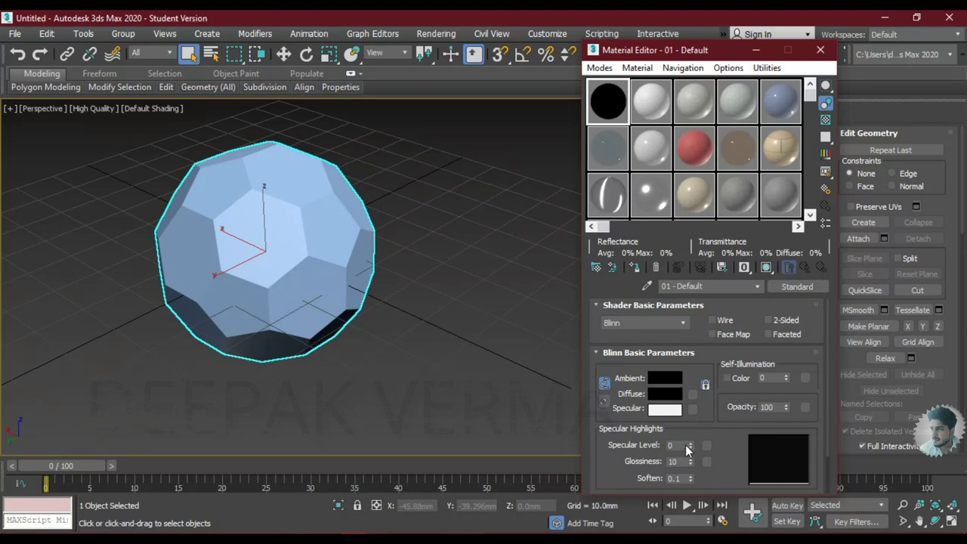
drag(687, 447, 695, 415)
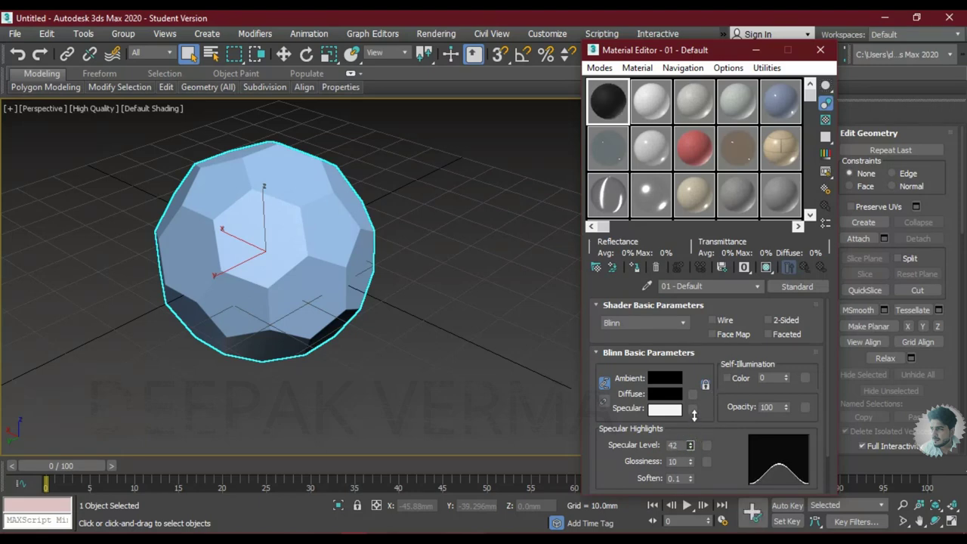
mouse_move(691, 463)
mouse_down()
mouse_move(690, 441)
mouse_move(691, 458)
mouse_up()
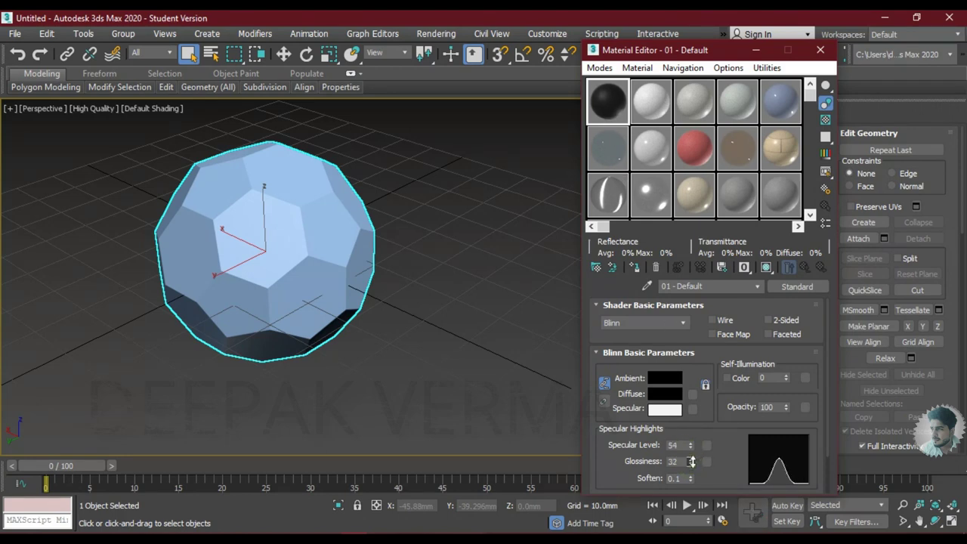
Make slot 02 white with Specular Level 64 and Glossiness 40, and apply it to Hedra001
click(640, 119)
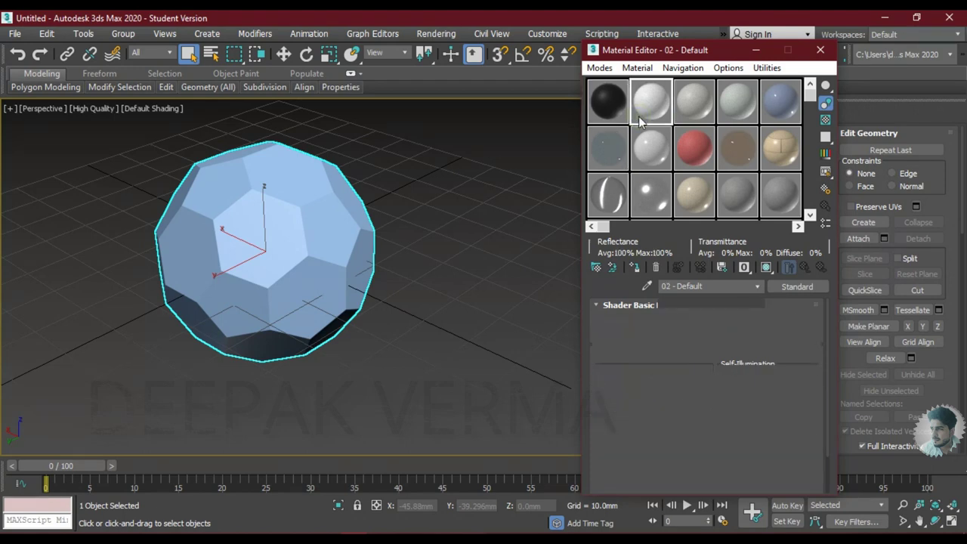
click(665, 378)
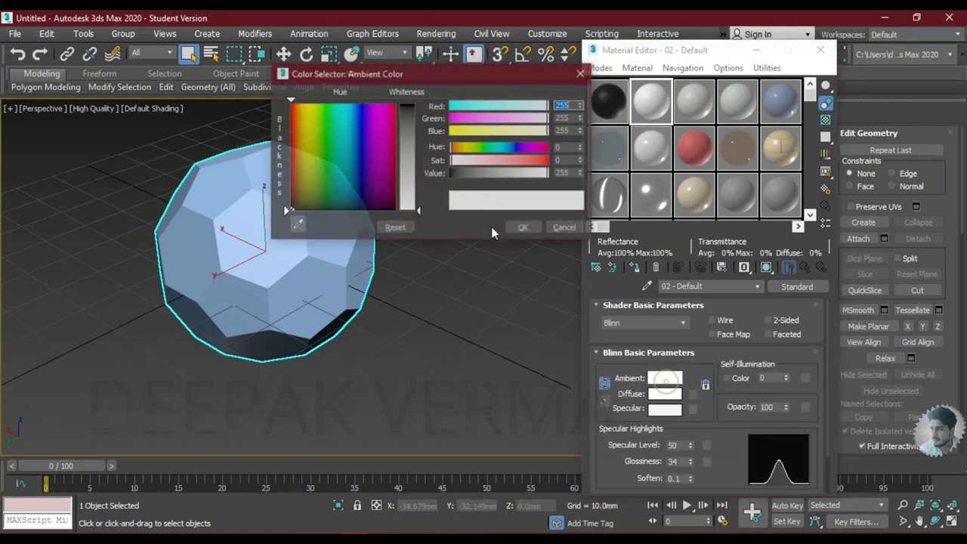
click(521, 229)
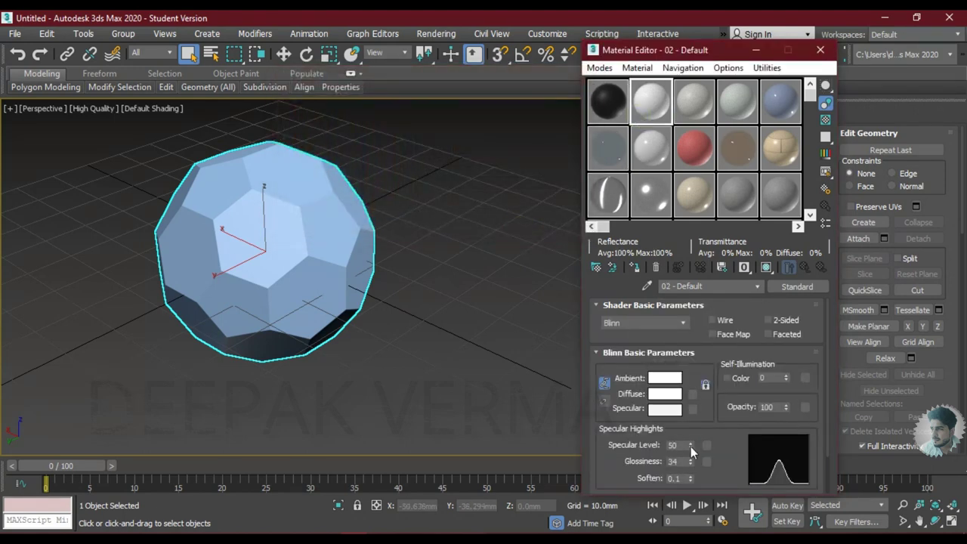
mouse_move(690, 446)
mouse_down()
mouse_move(692, 437)
mouse_move(691, 462)
mouse_move(691, 454)
mouse_up()
drag(651, 106, 282, 218)
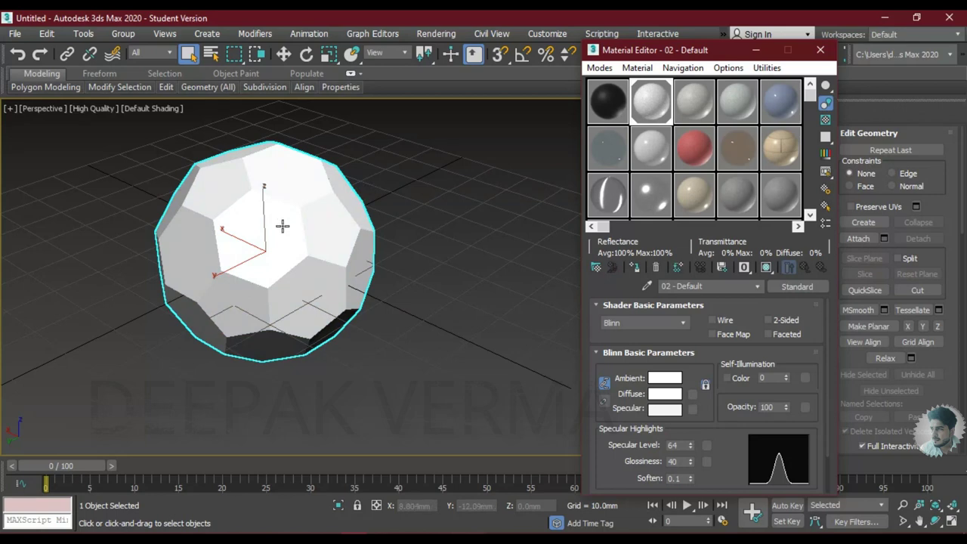
middle_drag(283, 219, 311, 242)
drag(684, 50, 626, 43)
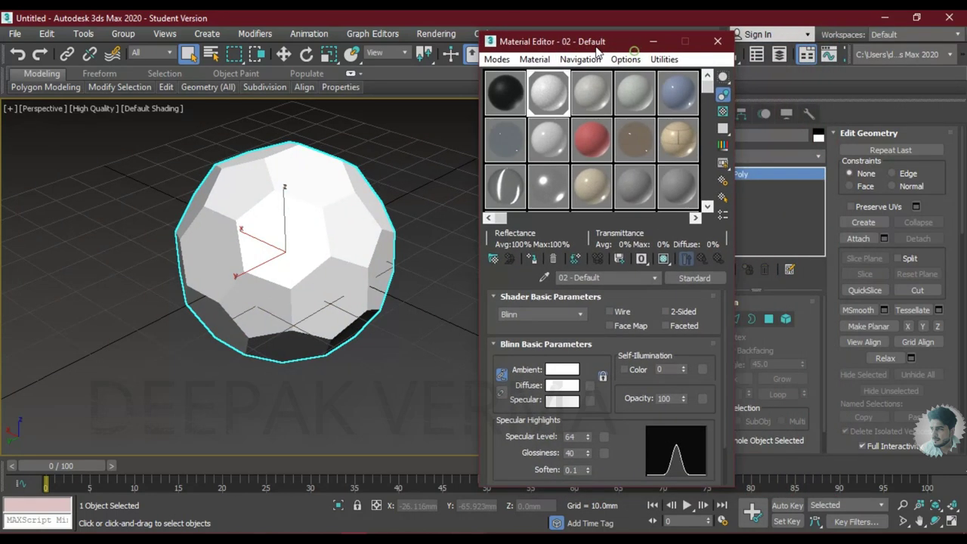
In Polygon mode, select the first six pentagon faces while orbiting the ball
click(769, 321)
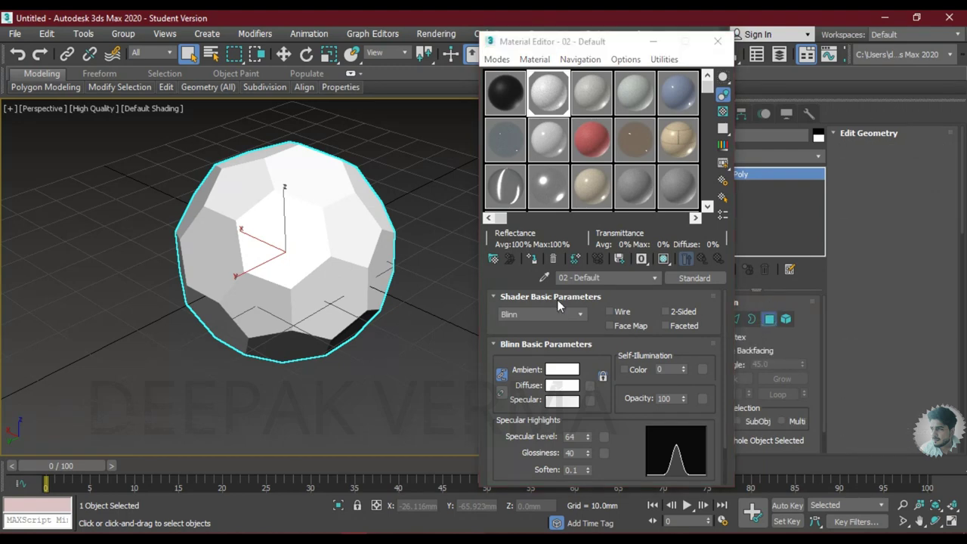
click(255, 301)
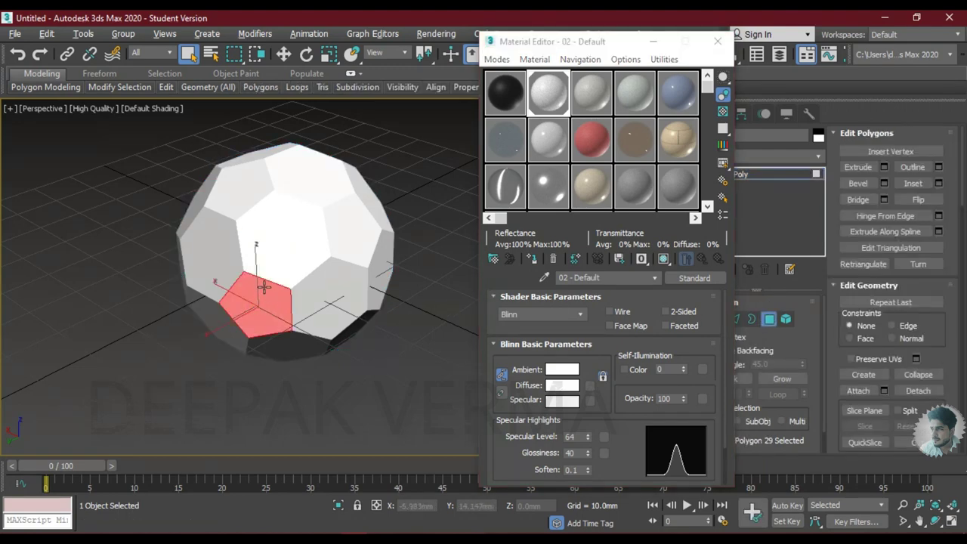
mouse_move(272, 299)
alt+middle_down()
mouse_move(293, 297)
mouse_move(265, 231)
alt+middle_up()
ctrl+click(262, 230)
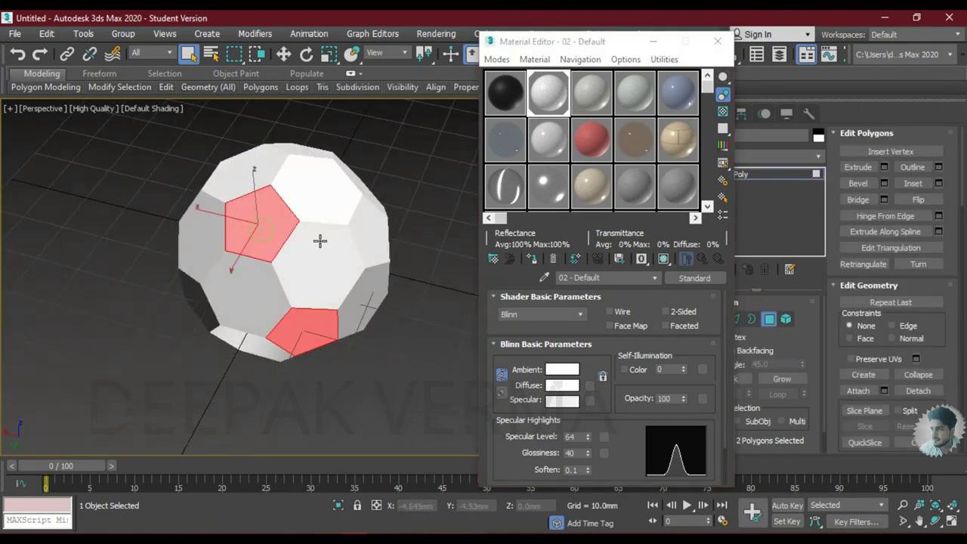
alt+middle_drag(320, 242, 292, 255)
ctrl+click(311, 266)
alt+middle_drag(304, 329, 313, 235)
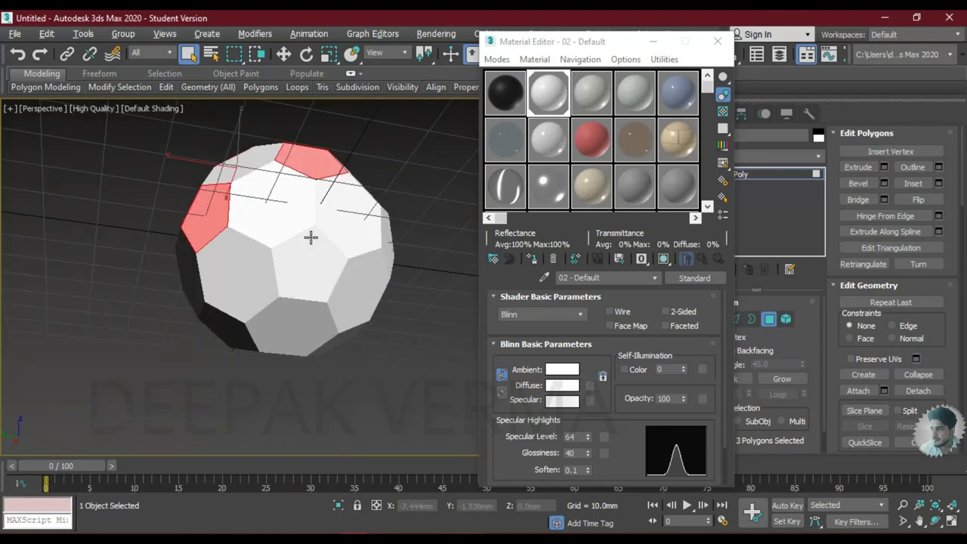
ctrl+click(316, 252)
mouse_move(312, 313)
alt+middle_down()
mouse_move(304, 287)
mouse_move(330, 261)
alt+middle_up()
ctrl+click(259, 247)
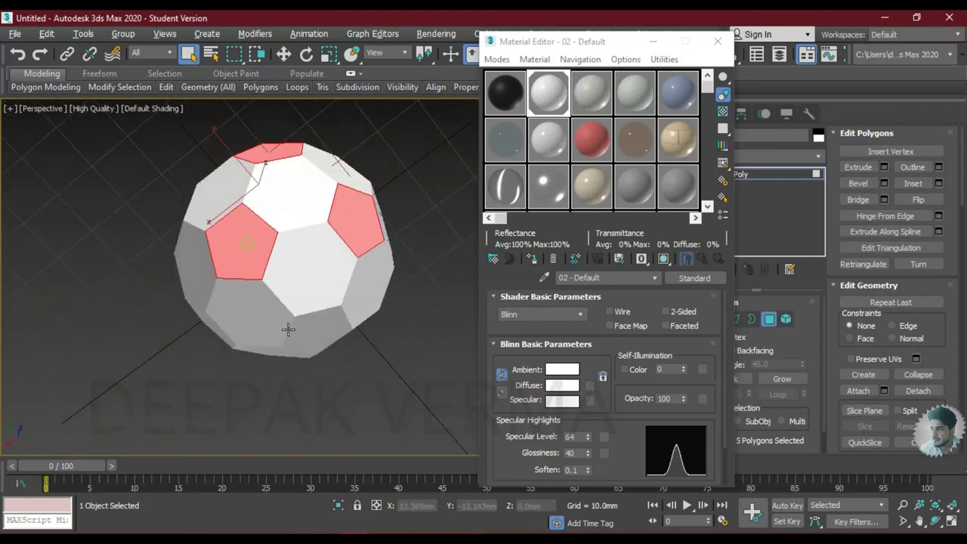
alt+middle_drag(289, 330, 277, 267)
ctrl+click(322, 261)
Add the remaining six pentagons, including the bottom ones, for twelve selected faces
mouse_move(307, 330)
alt+middle_down()
mouse_move(355, 316)
mouse_move(324, 313)
alt+middle_up()
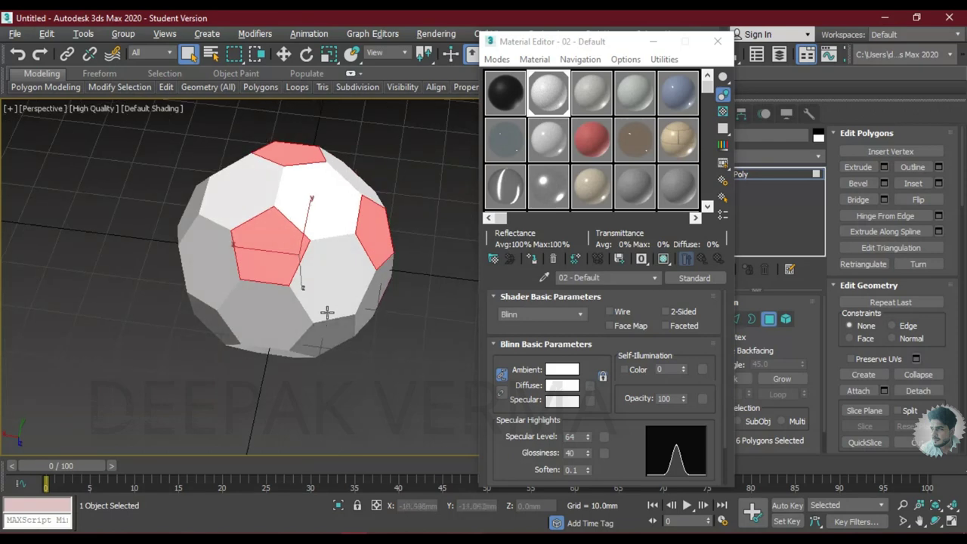
ctrl+click(321, 340)
ctrl+click(231, 310)
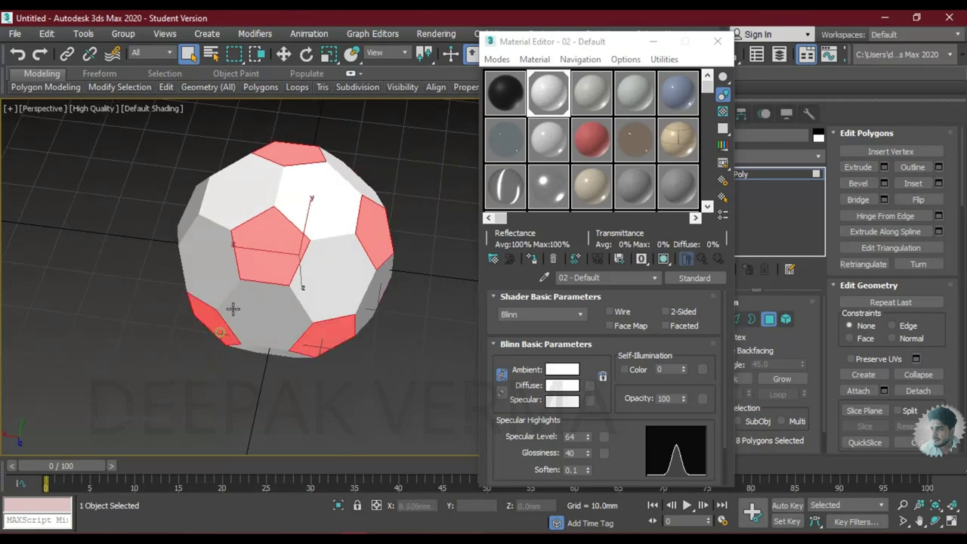
mouse_move(231, 310)
alt+middle_down()
mouse_move(296, 335)
mouse_move(297, 281)
mouse_move(302, 302)
mouse_move(313, 290)
mouse_move(310, 233)
alt+middle_up()
ctrl+click(239, 256)
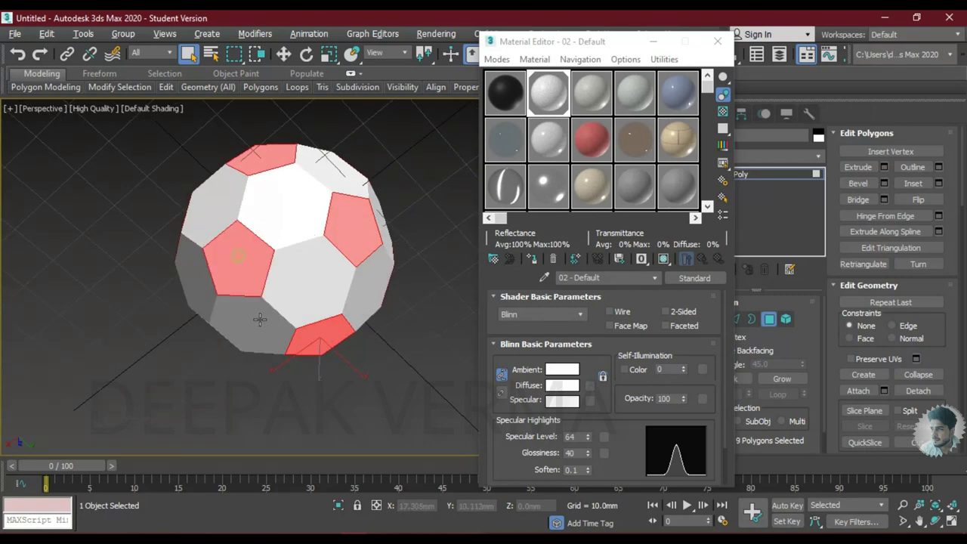
mouse_move(262, 320)
alt+middle_down()
mouse_move(300, 218)
mouse_move(248, 274)
alt+middle_up()
ctrl+click(248, 276)
mouse_move(340, 321)
alt+middle_down()
mouse_move(316, 265)
mouse_move(339, 265)
mouse_move(328, 228)
mouse_move(356, 323)
alt+middle_up()
ctrl+click(315, 265)
ctrl+click(327, 228)
mouse_move(245, 233)
alt+middle_down()
mouse_move(326, 249)
mouse_move(368, 207)
mouse_move(309, 199)
mouse_move(319, 261)
mouse_move(238, 244)
mouse_move(270, 173)
mouse_move(371, 237)
mouse_move(338, 259)
mouse_move(232, 220)
mouse_move(309, 226)
mouse_move(277, 216)
alt+middle_up()
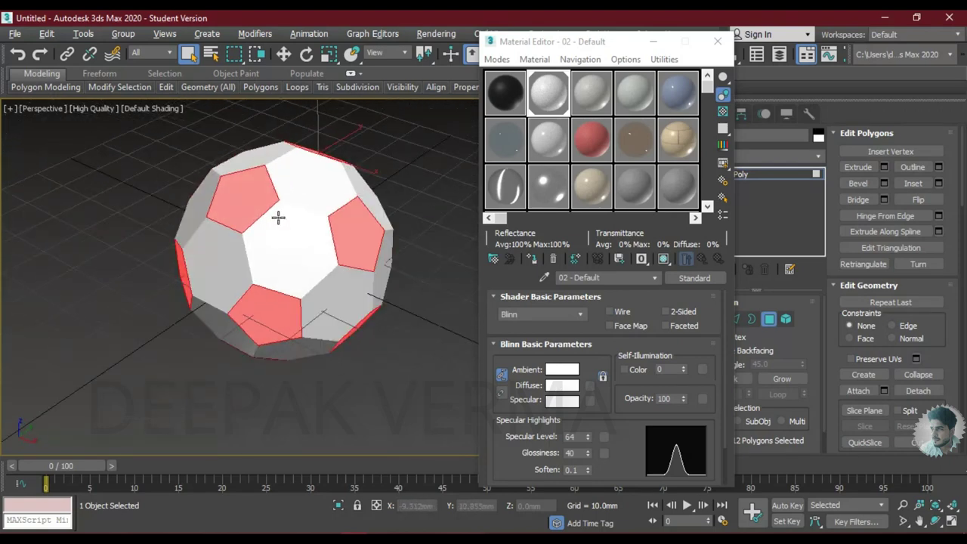
Apply the black 01 - Default material to the selected pentagons, close the editor and deselect
click(504, 102)
drag(504, 102, 253, 192)
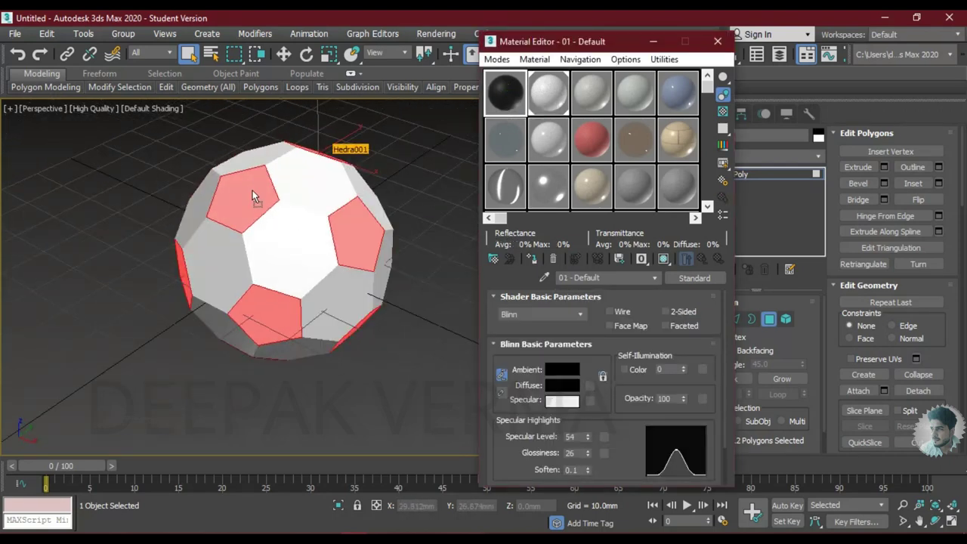
click(653, 41)
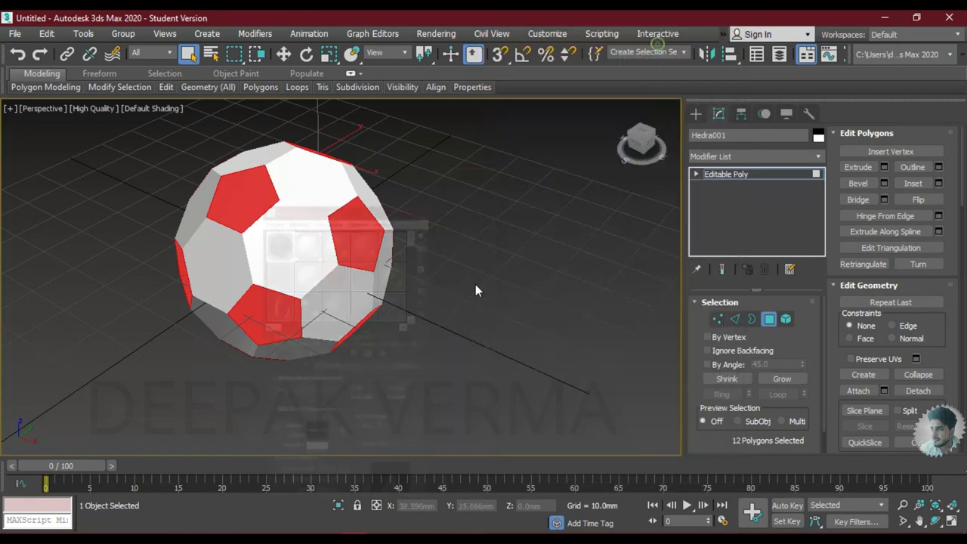
click(481, 278)
mouse_move(344, 285)
alt+middle_down()
mouse_move(335, 227)
mouse_move(378, 216)
mouse_move(384, 302)
mouse_move(525, 320)
mouse_move(416, 313)
alt+middle_up()
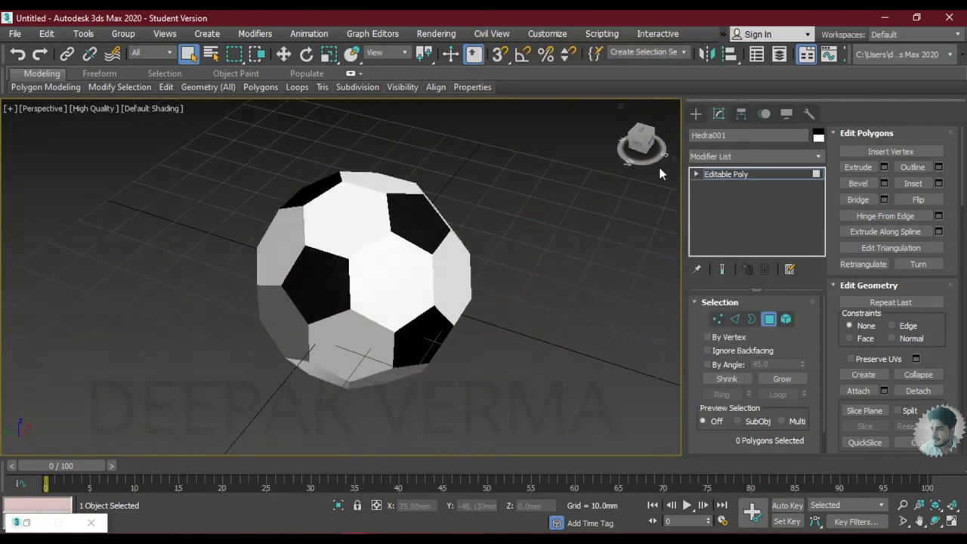
mouse_move(622, 108)
alt+middle_down()
mouse_move(357, 292)
mouse_move(358, 312)
alt+middle_up()
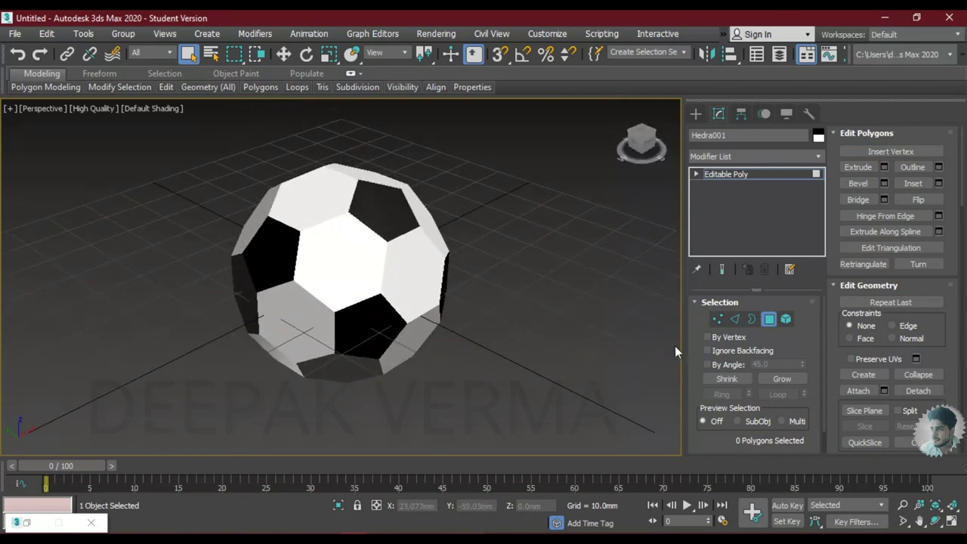
Select every edge of the ball in Edge mode and Split them
click(737, 319)
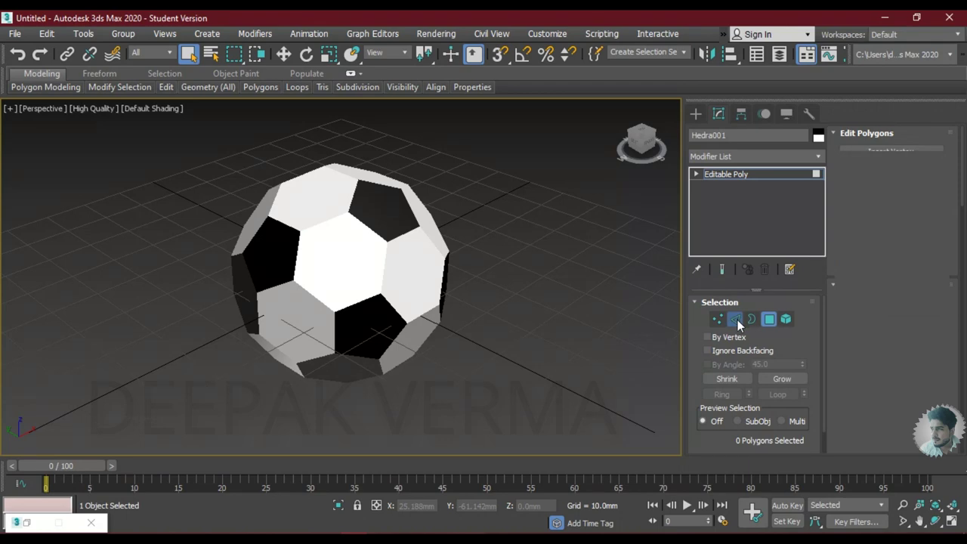
drag(488, 138, 213, 414)
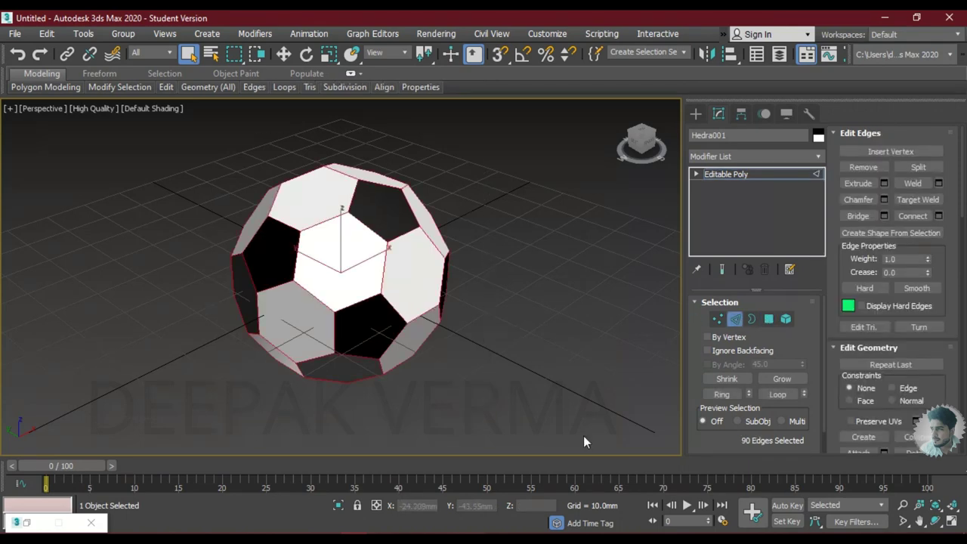
scroll(734, 431, down, 1)
scroll(730, 362, up, 1)
click(919, 167)
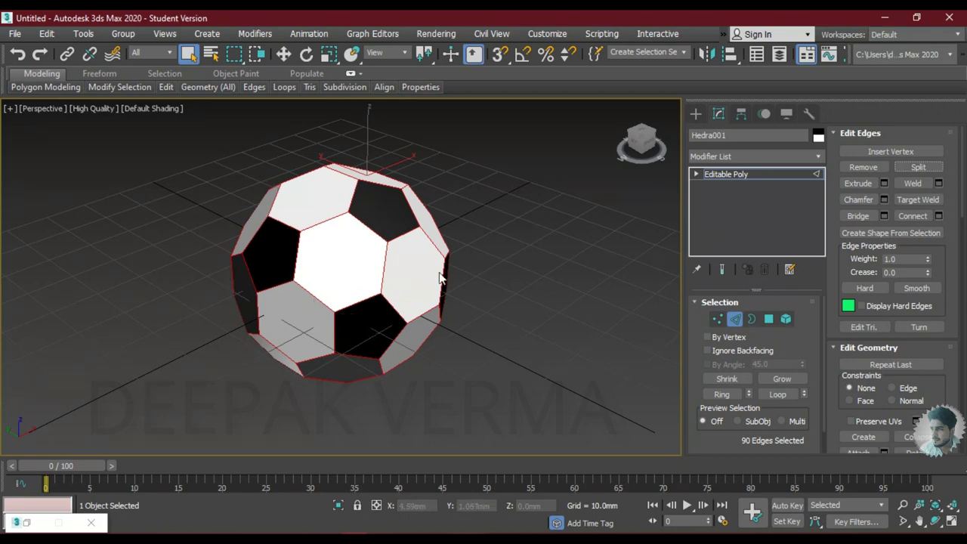
Reselect all edges of the split ball at edge level
click(747, 156)
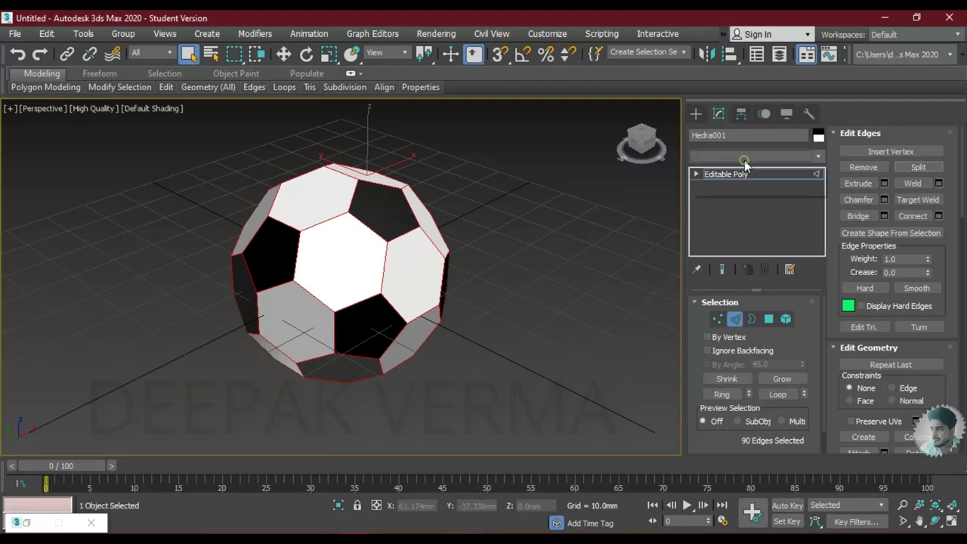
click(745, 160)
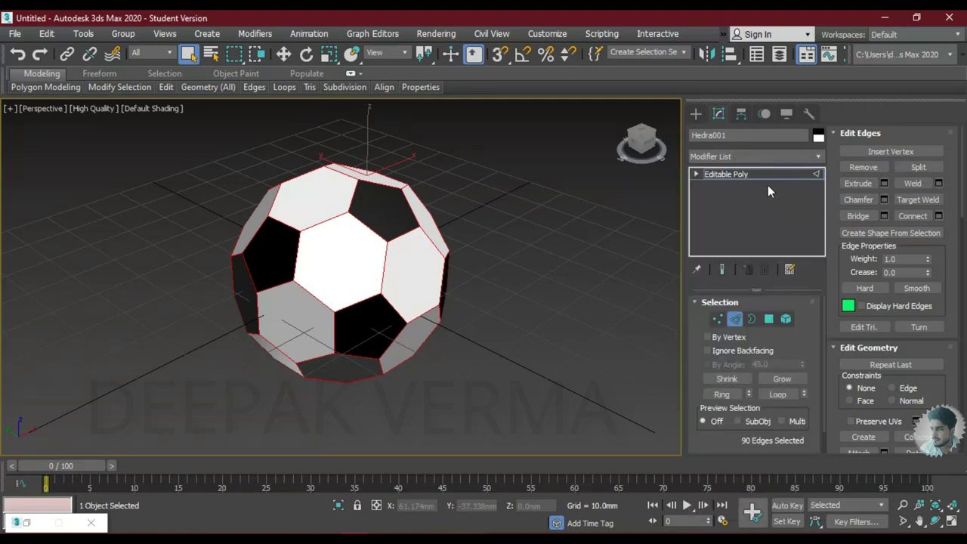
click(731, 320)
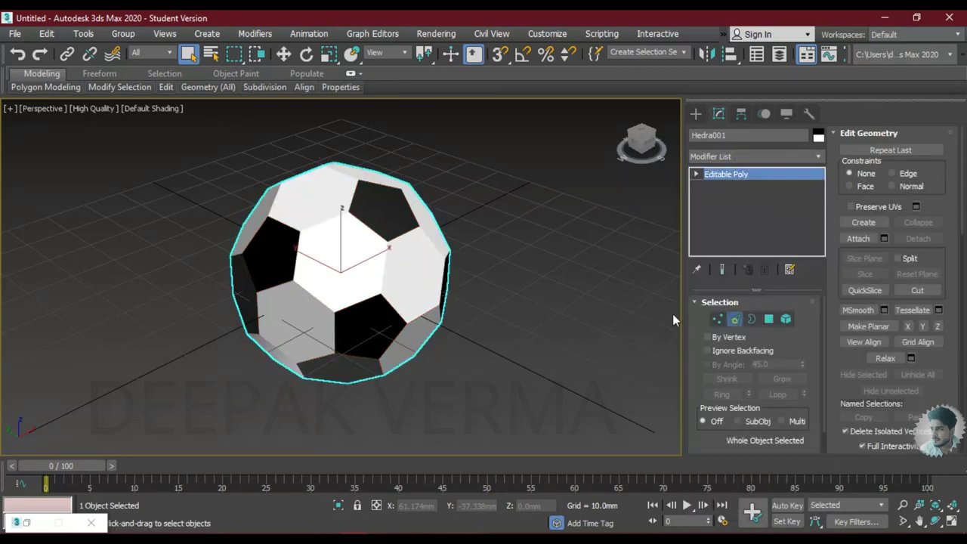
key(2)
drag(492, 137, 147, 428)
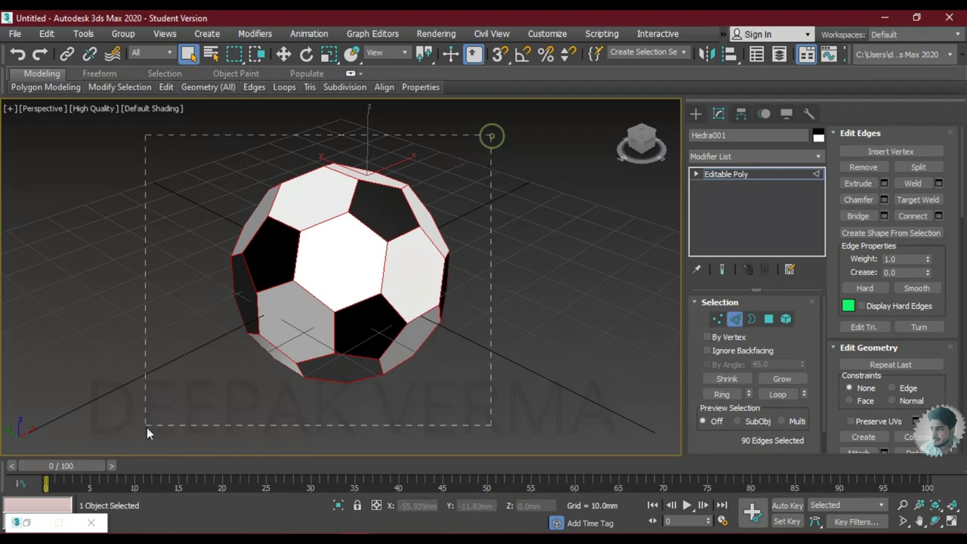
click(757, 155)
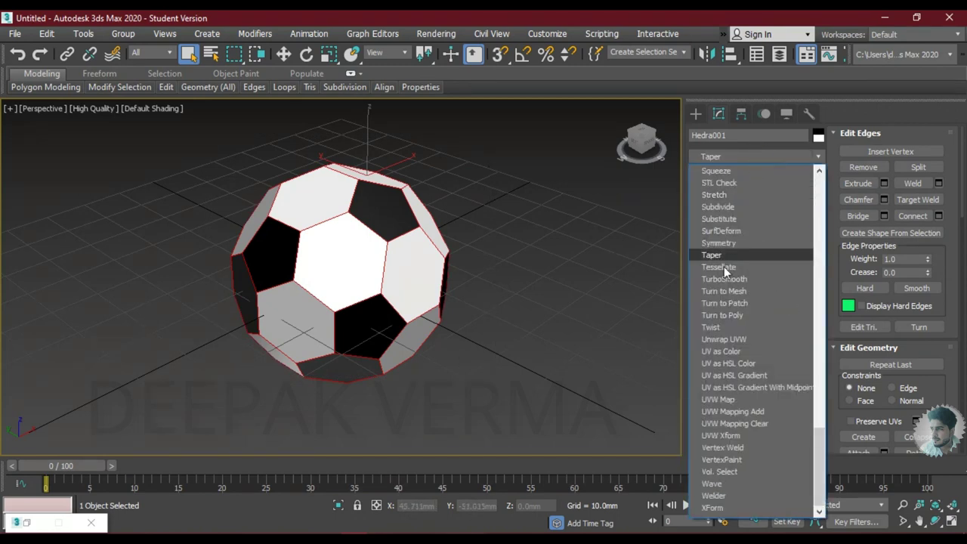
Add a TurboSmooth modifier with Iterations set to 2
click(724, 280)
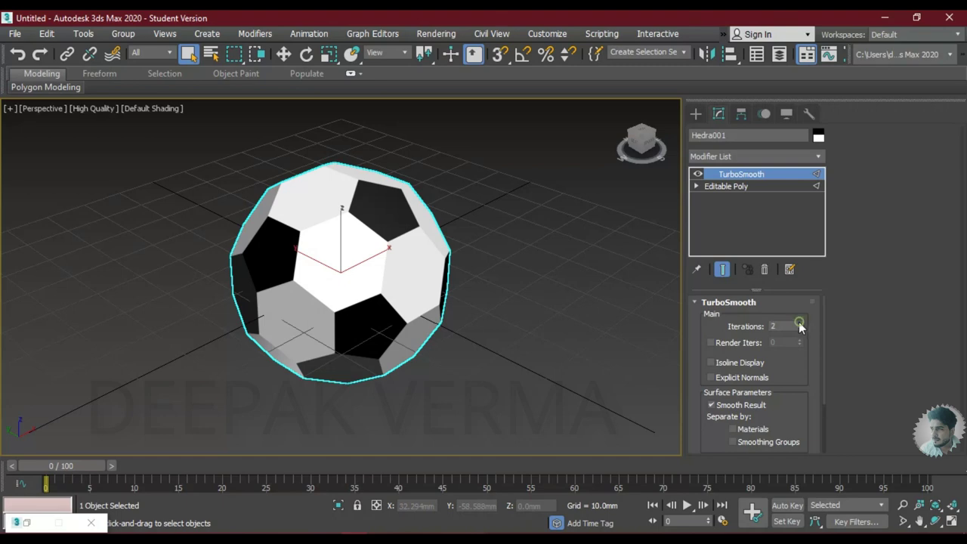
click(800, 323)
alt+middle_drag(348, 242, 346, 231)
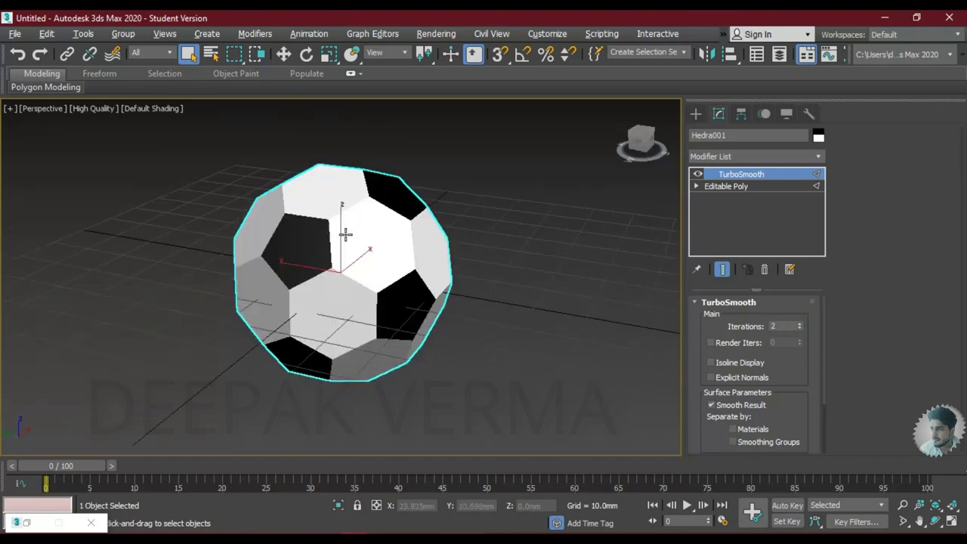
click(733, 177)
Add a Spherify modifier at 100 percent and switch TurboSmooth back on
click(732, 157)
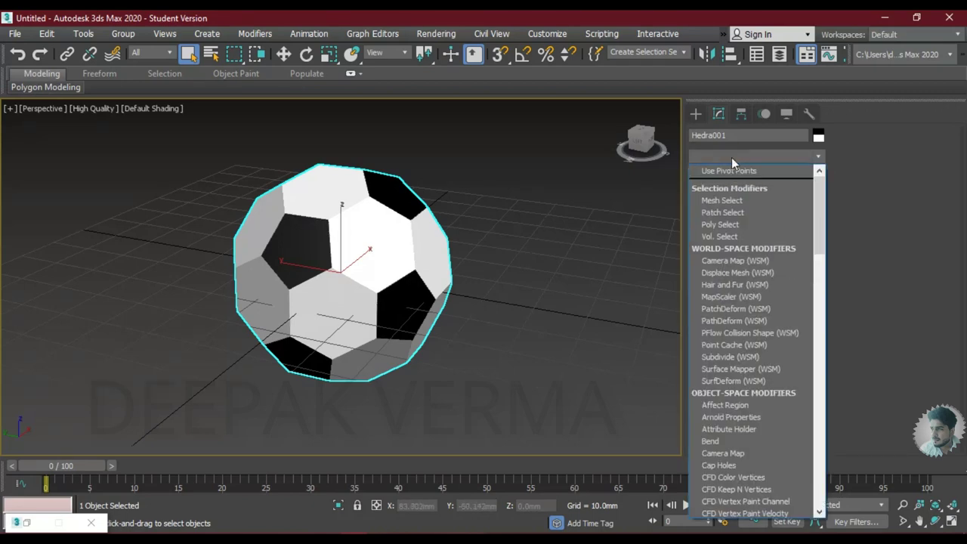
key(s)
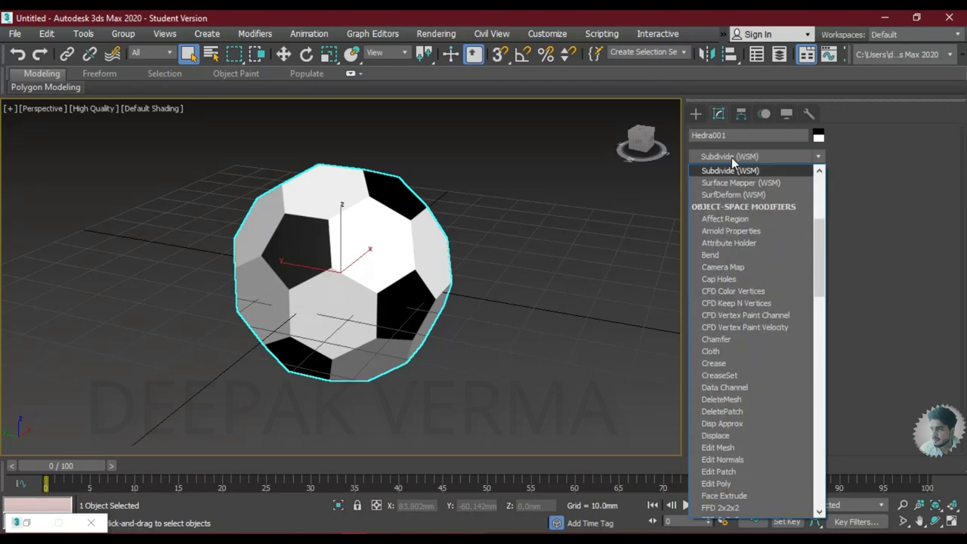
key(s)
key(s)
key(s)
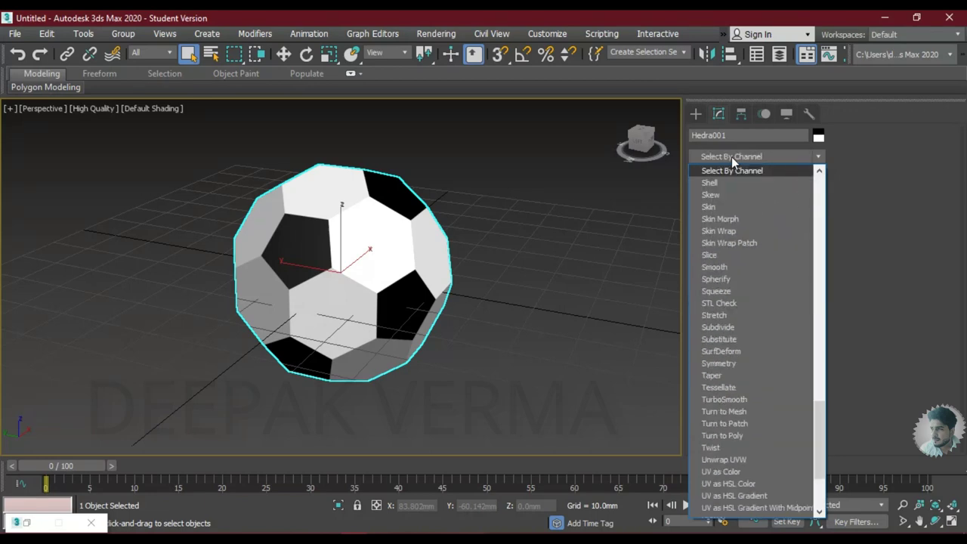
click(722, 280)
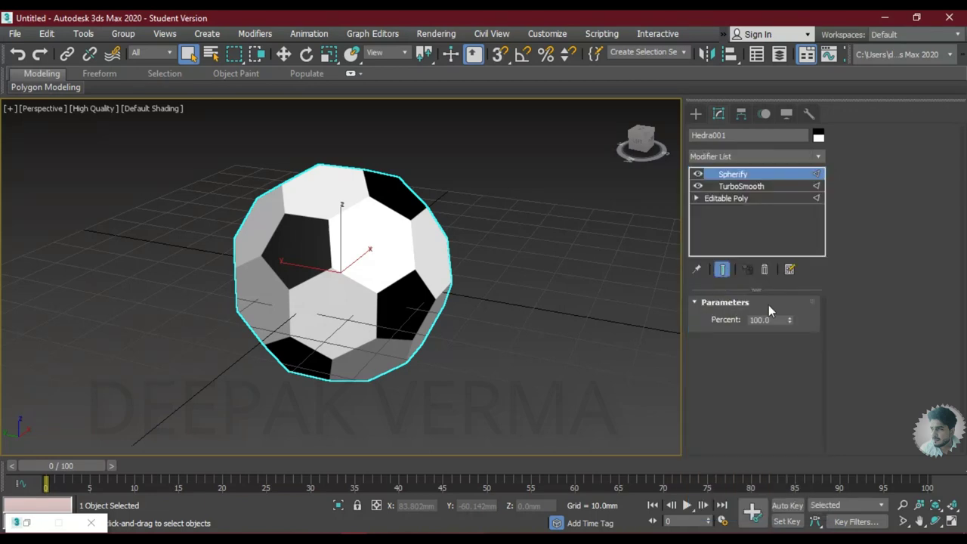
click(737, 187)
click(730, 174)
click(697, 186)
Turn on Edged Faces with F4 to show the rounded ball's edges
alt+middle_drag(534, 212, 470, 226)
key(F4)
mouse_move(361, 253)
alt+middle_down()
mouse_move(366, 245)
mouse_move(313, 274)
mouse_move(350, 257)
mouse_move(381, 266)
alt+middle_up()
scroll(366, 246, up, 3)
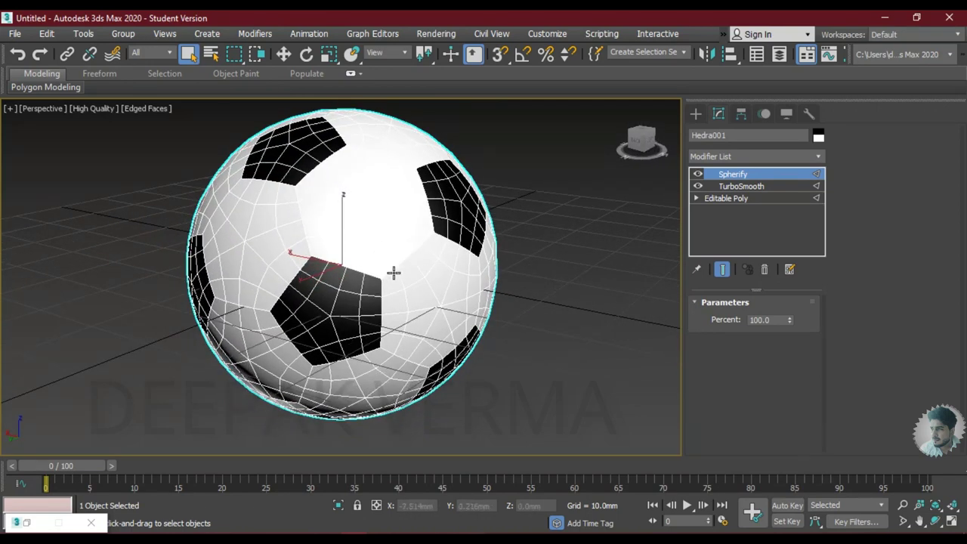
click(733, 157)
text(esh)
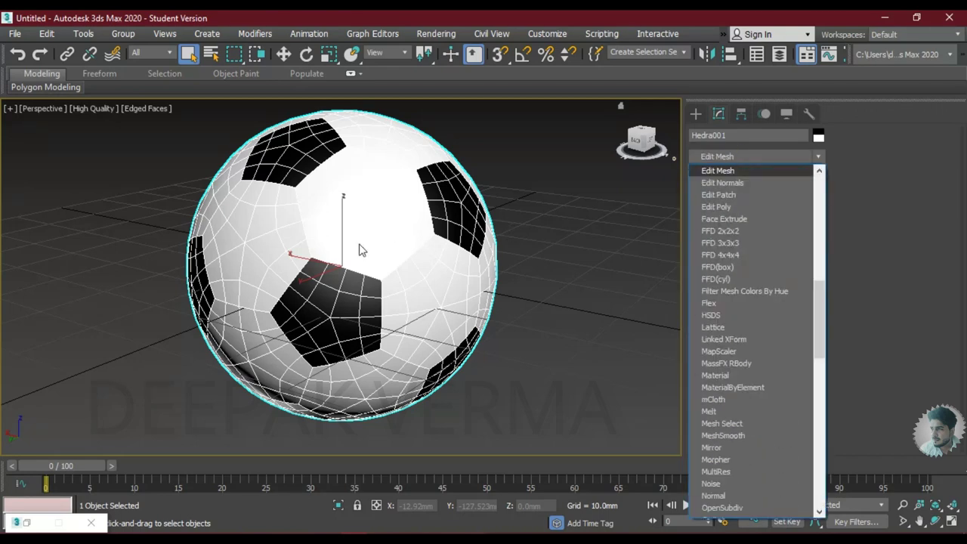
Add an Edit Poly modifier and select all 720 polygons with Ctrl+A
click(710, 207)
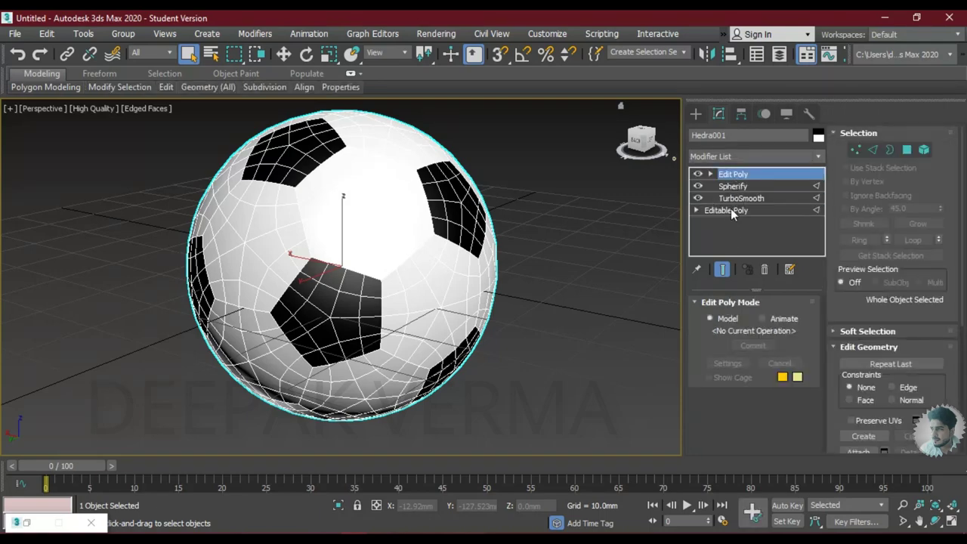
alt+middle_drag(301, 281, 345, 276)
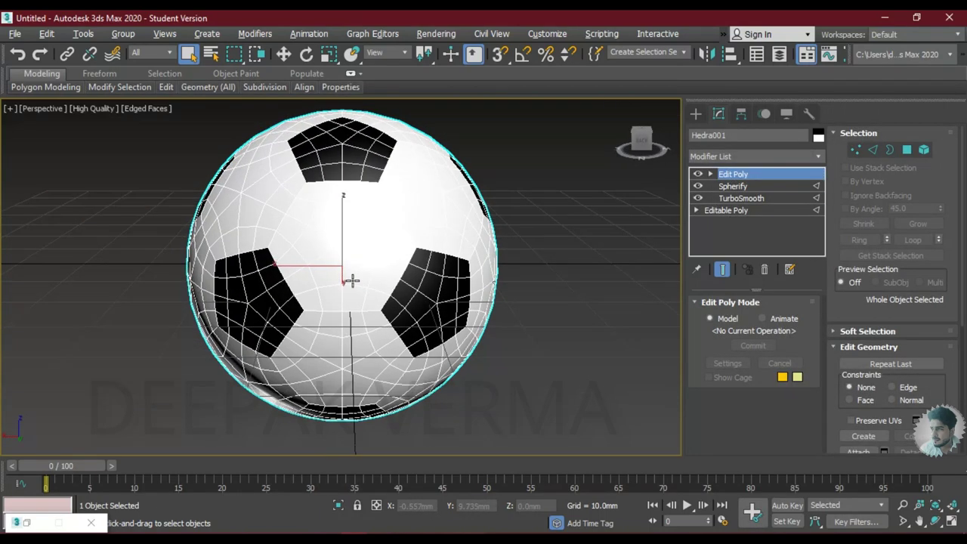
click(907, 150)
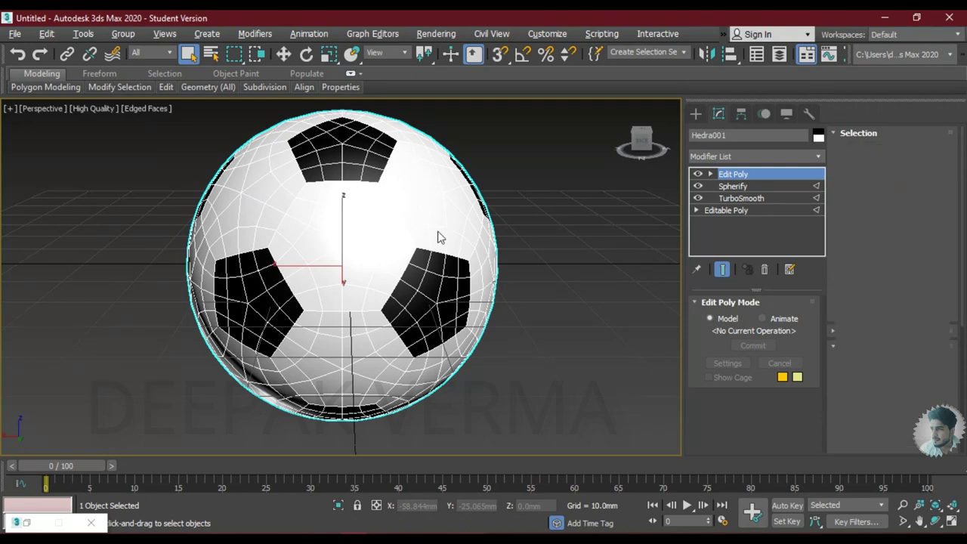
scroll(442, 237, down, 3)
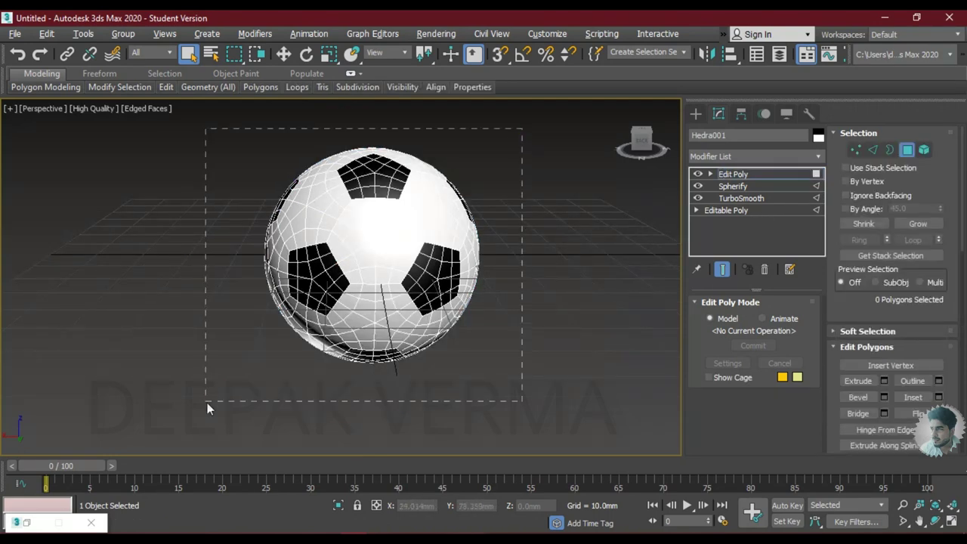
key(ctrl+a)
mouse_move(346, 302)
alt+middle_down()
mouse_move(409, 254)
mouse_move(378, 252)
alt+middle_up()
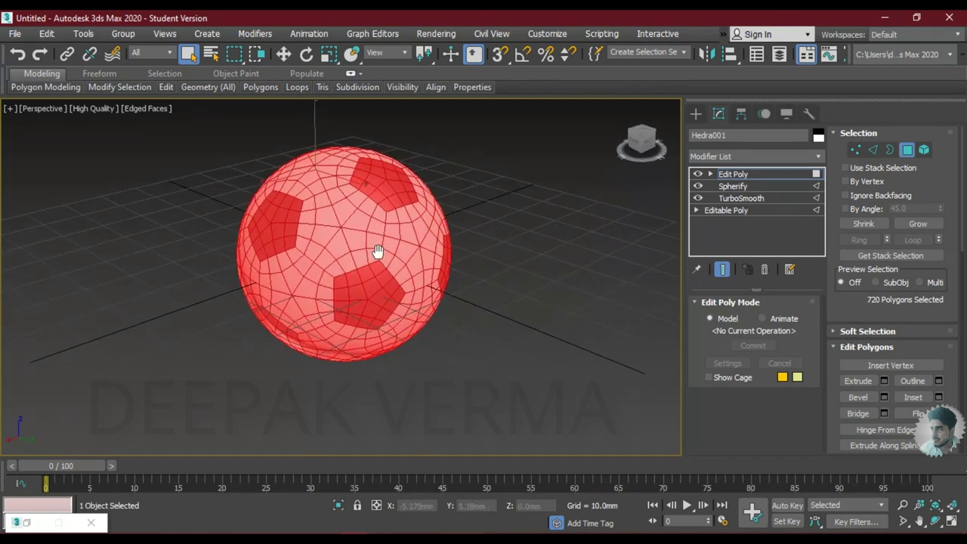
Extrude the selected polygons 1.0mm along Local Normals, briefly trying 2.0mm first
right_click(387, 229)
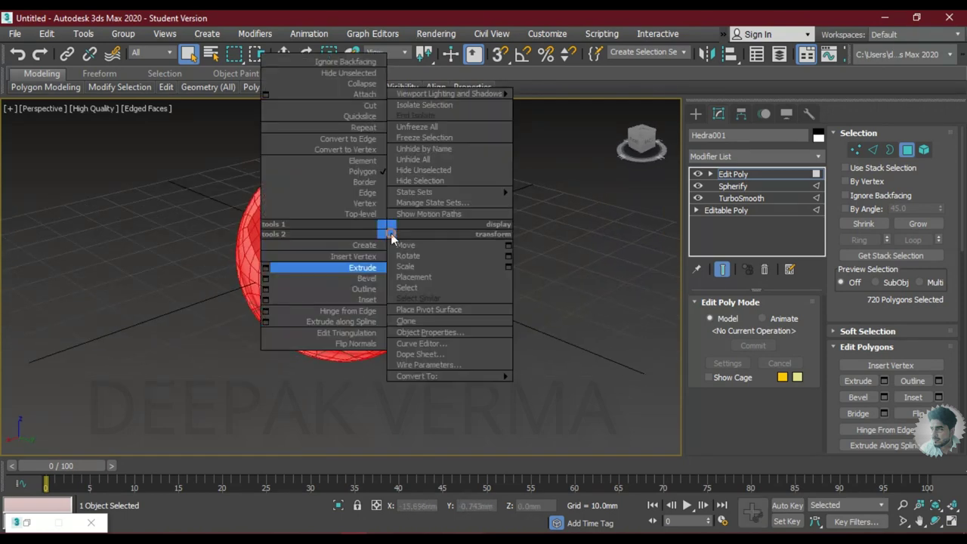
click(266, 270)
click(482, 292)
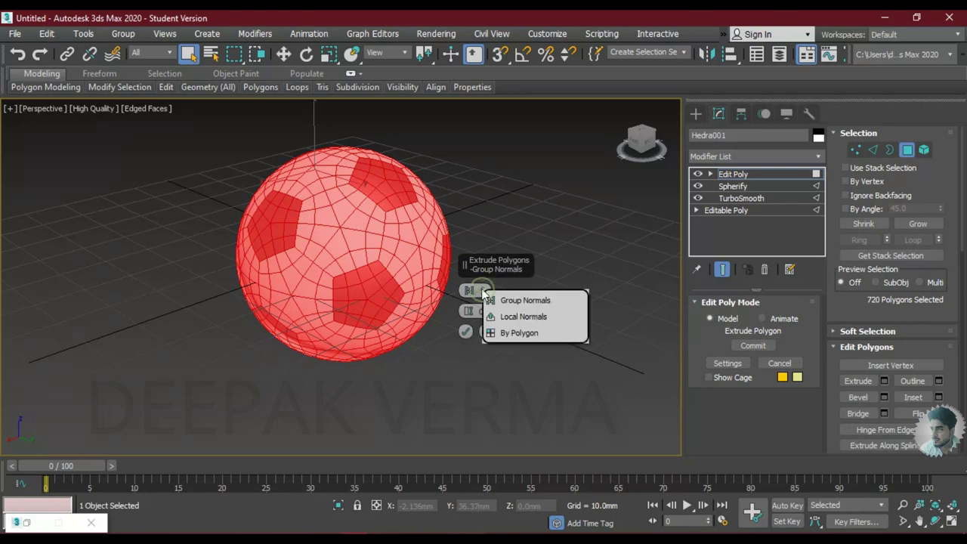
click(522, 317)
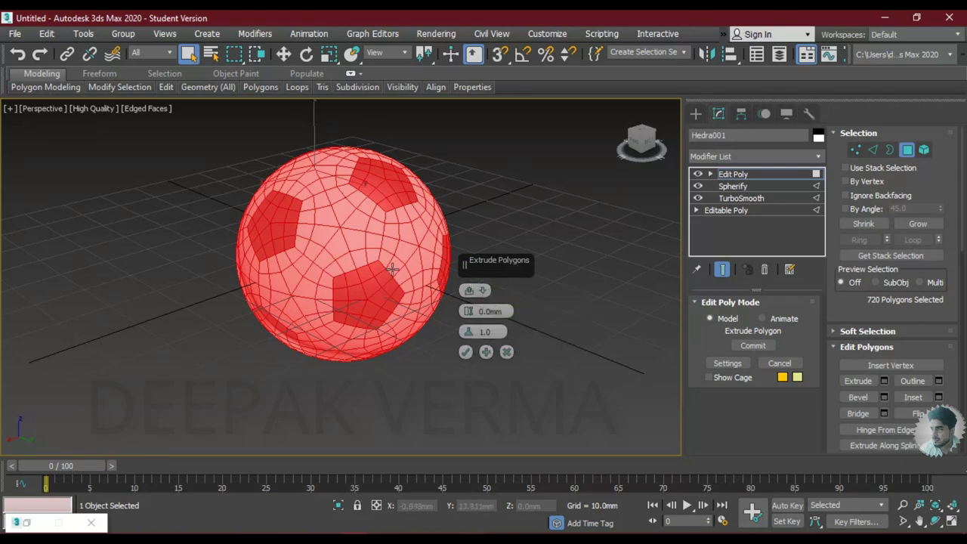
scroll(393, 269, up, 2)
double_click(487, 311)
text(1)
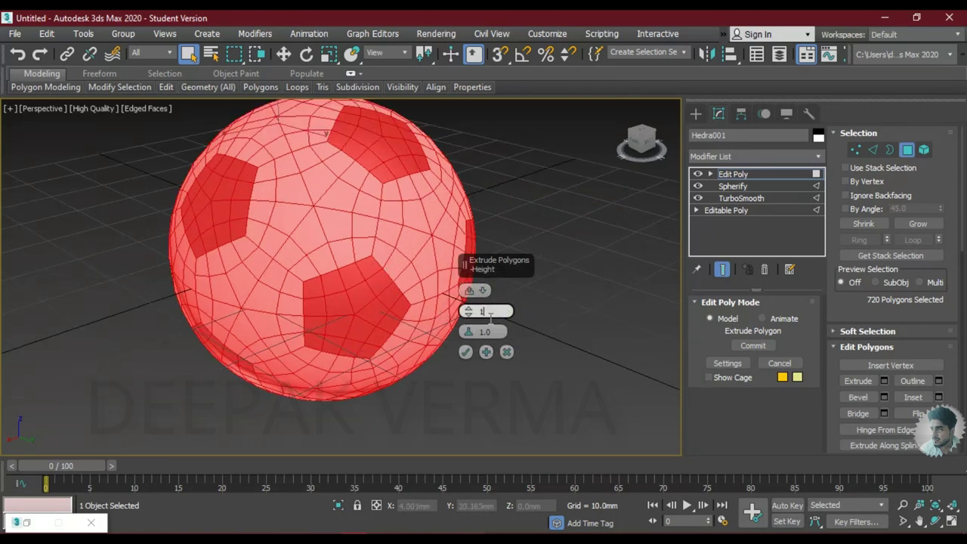
key(Return)
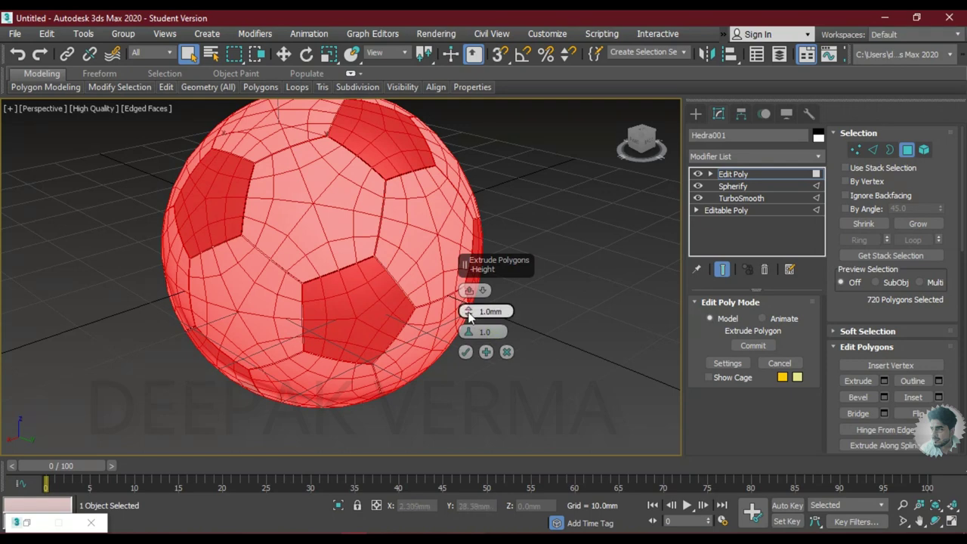
double_click(503, 311)
text(2)
key(Return)
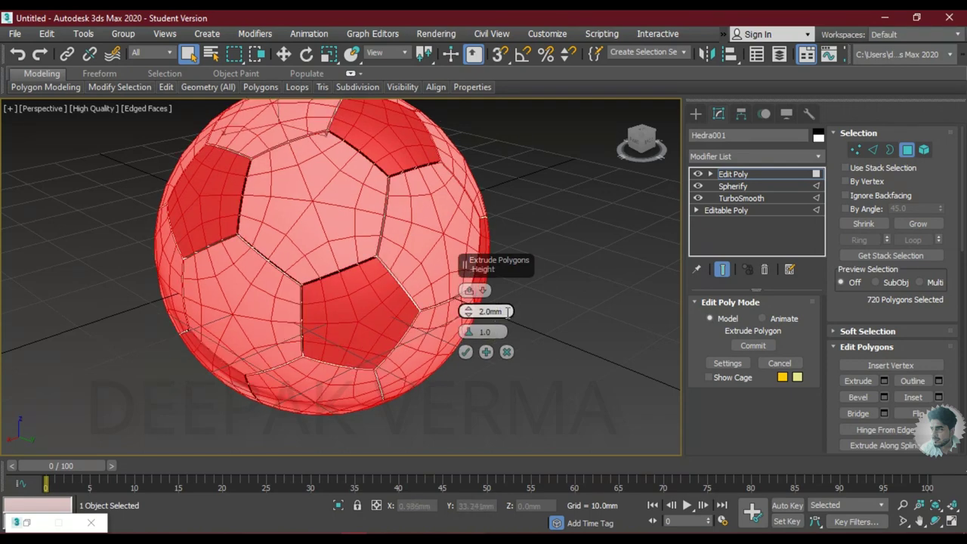
click(508, 311)
text(1)
key(Return)
click(467, 352)
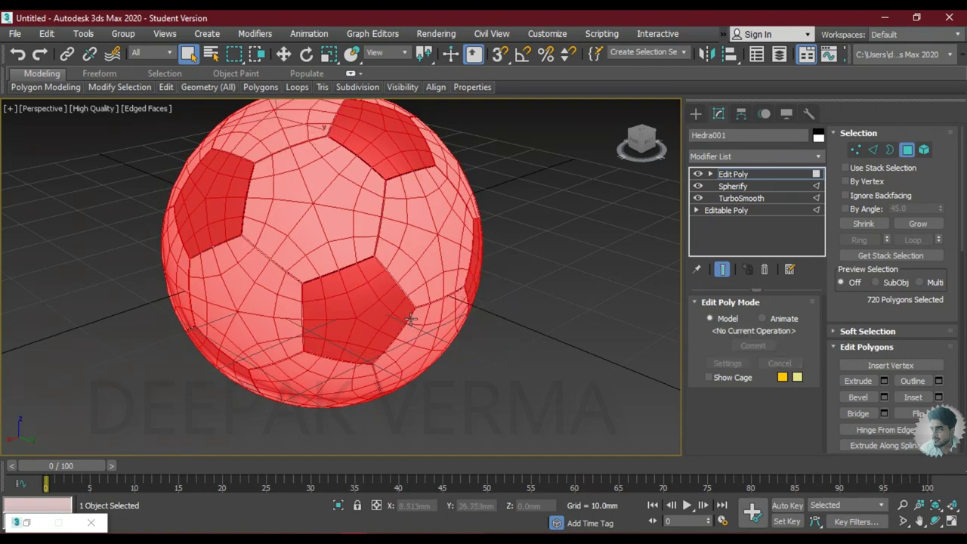
Deselect all polygons and orbit to inspect the inset seams between raised panels
scroll(423, 319, up, 2)
key(ctrl+d)
scroll(303, 259, up, 5)
scroll(281, 259, up, 5)
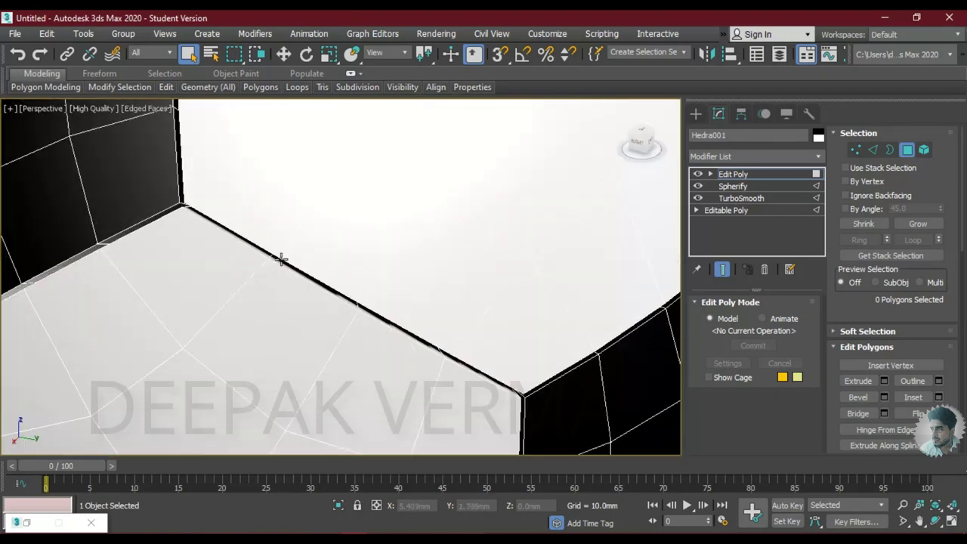
scroll(280, 259, down, 3)
scroll(317, 250, down, 3)
scroll(352, 225, down, 5)
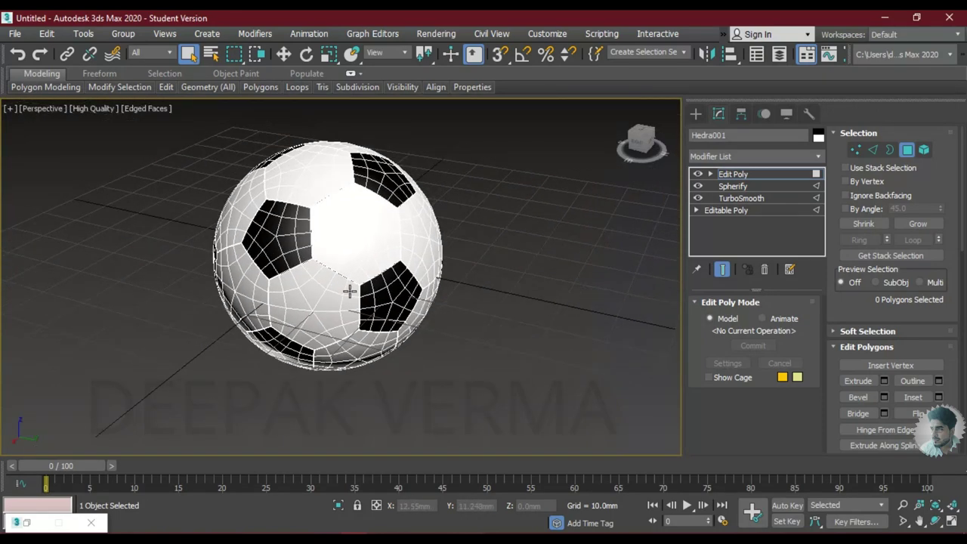
alt+middle_drag(350, 291, 341, 270)
Add a MeshSmooth modifier to Hedra001 from the Modifier List
click(739, 161)
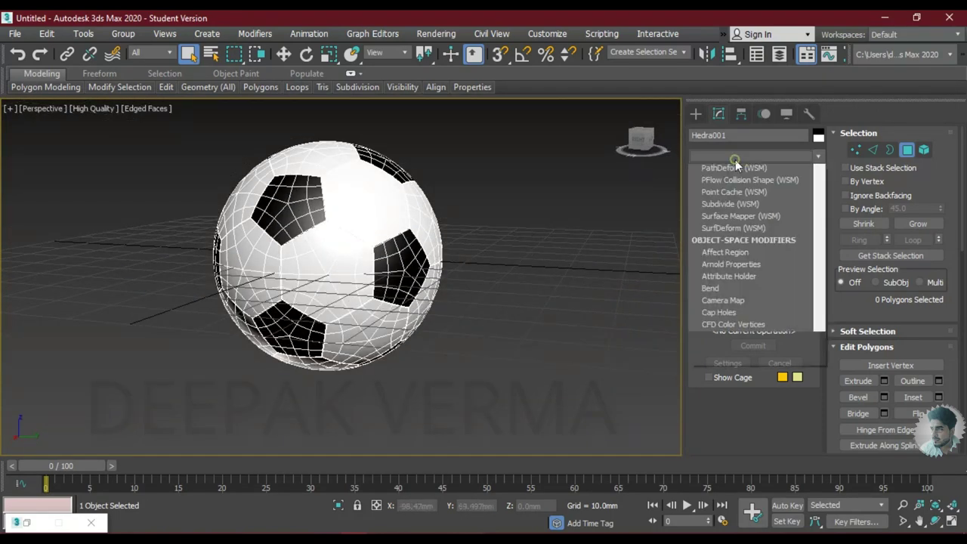
key(m)
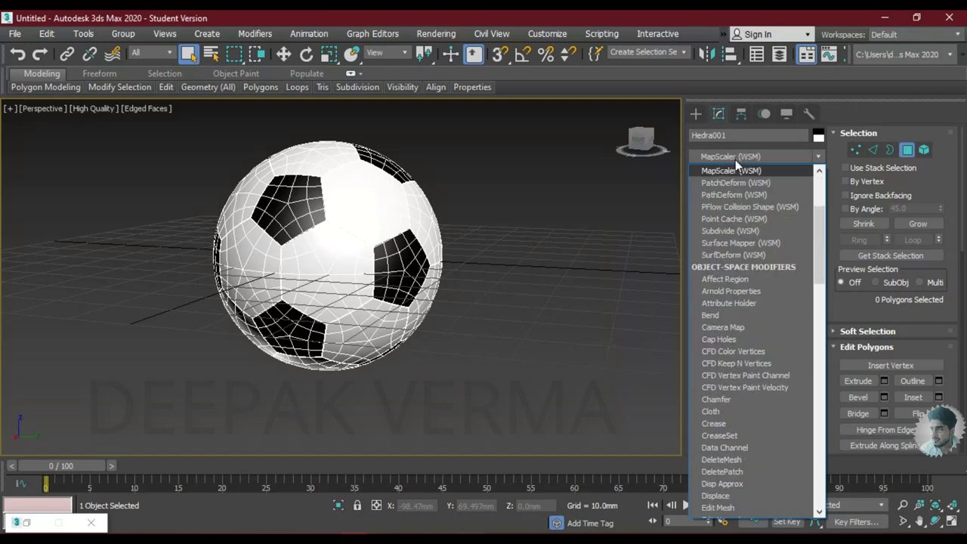
key(m)
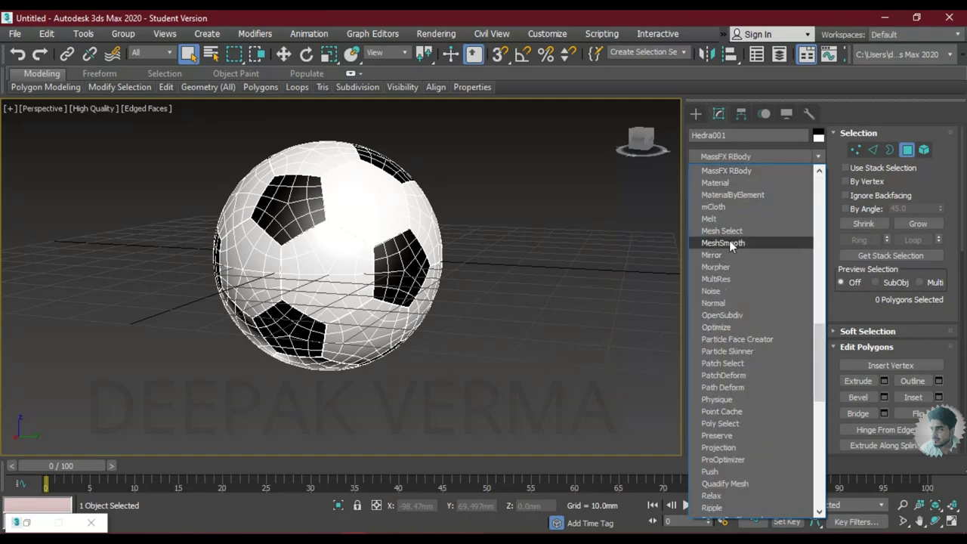
click(469, 248)
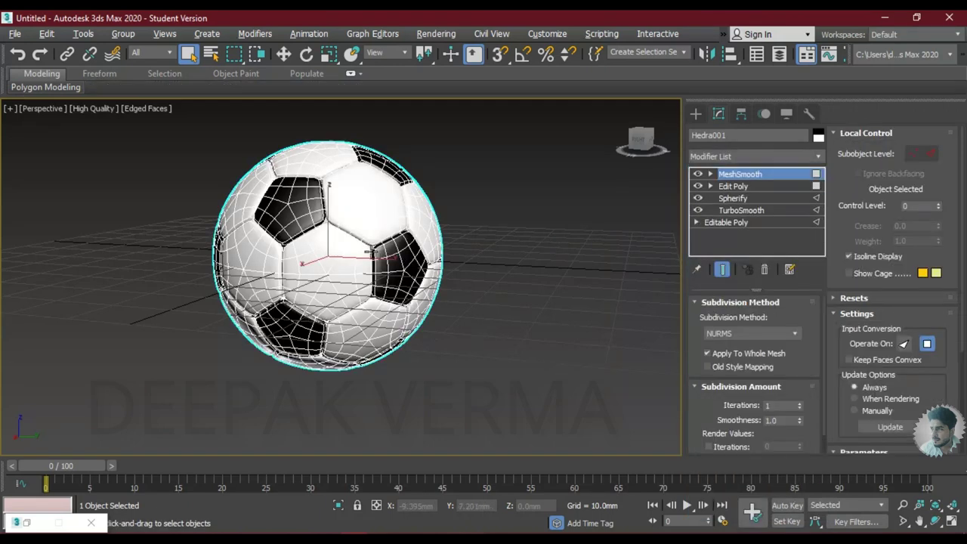
Hide edged faces with F4 and set MeshSmooth's Subdivision Method to Quad Output
key(F4)
scroll(370, 233, up, 5)
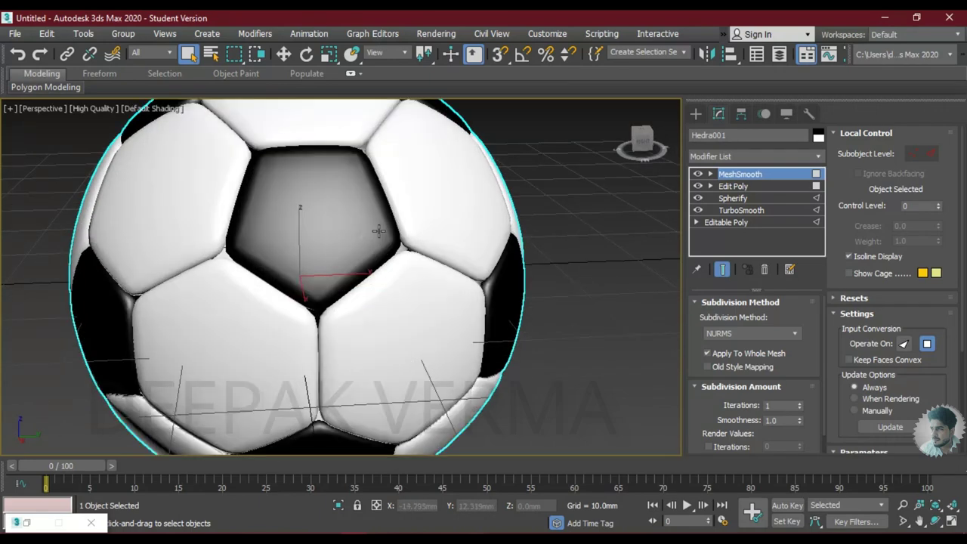
scroll(408, 247, up, 4)
scroll(408, 250, up, 2)
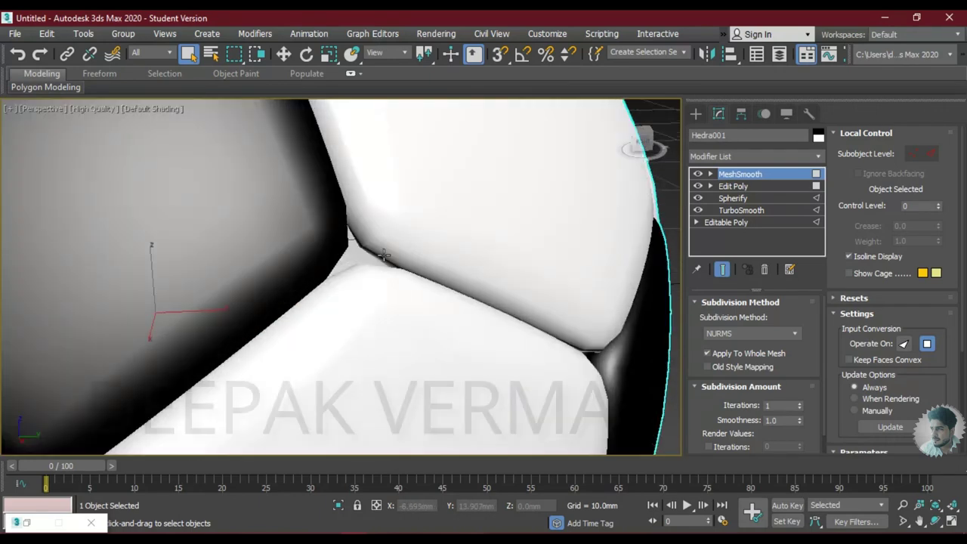
scroll(359, 253, down, 8)
scroll(358, 253, down, 2)
scroll(362, 257, up, 2)
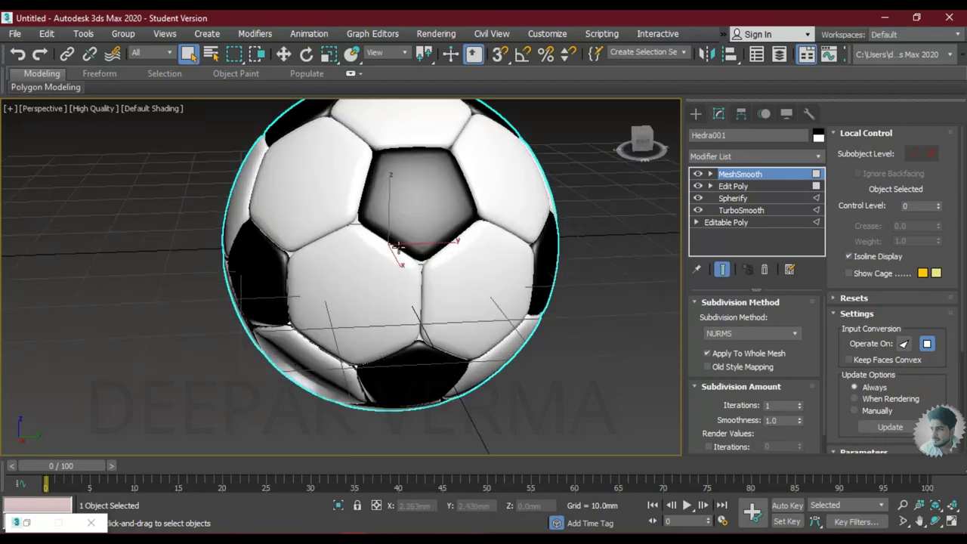
click(763, 331)
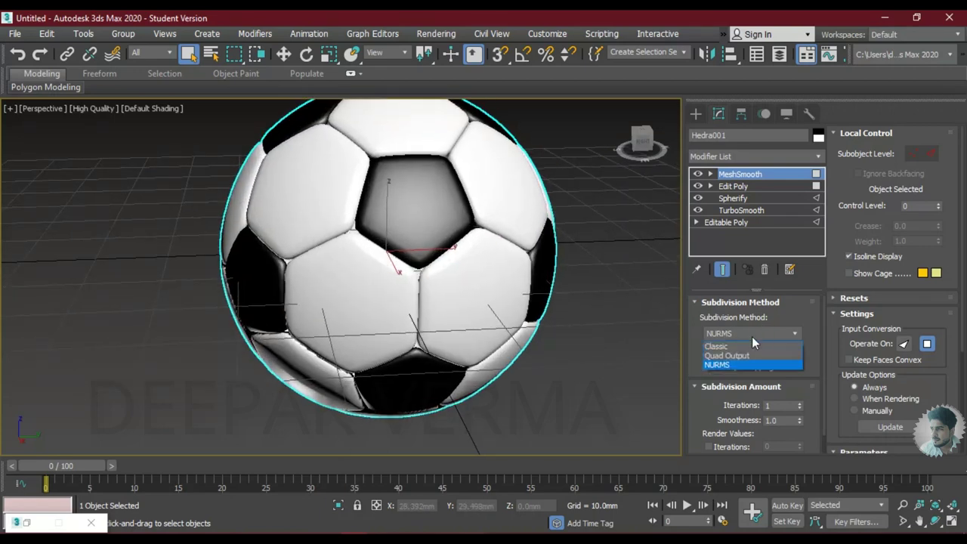
click(733, 353)
Orbit around the smoothed ball from side and top, then return to the home view
mouse_move(603, 316)
alt+middle_down()
mouse_move(443, 303)
mouse_move(421, 281)
mouse_move(456, 227)
mouse_move(426, 241)
alt+middle_up()
scroll(356, 212, up, 4)
scroll(363, 223, down, 4)
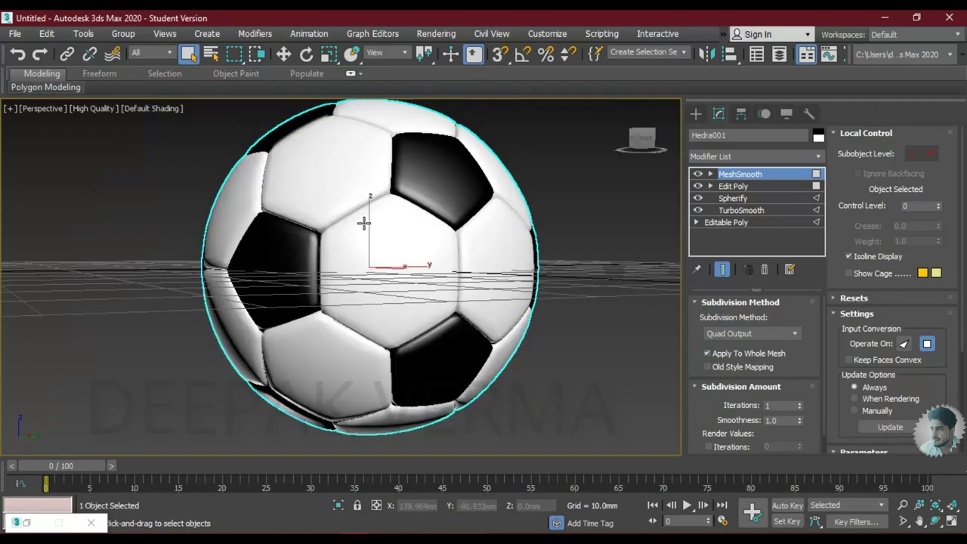
mouse_move(363, 222)
alt+middle_down()
mouse_move(432, 264)
mouse_move(478, 264)
mouse_move(525, 285)
mouse_move(551, 281)
mouse_move(603, 180)
alt+middle_up()
scroll(477, 264, down, 3)
click(622, 109)
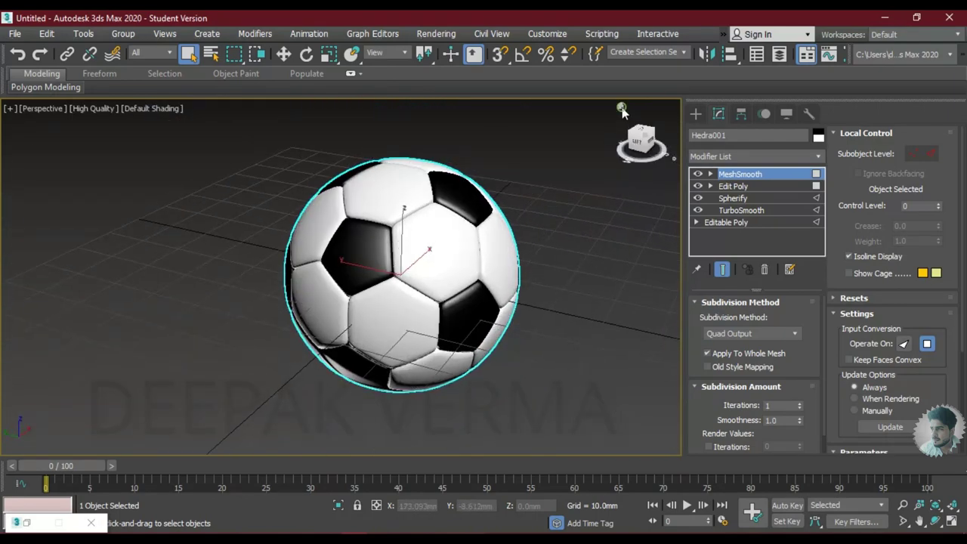
click(487, 279)
scroll(367, 259, up, 3)
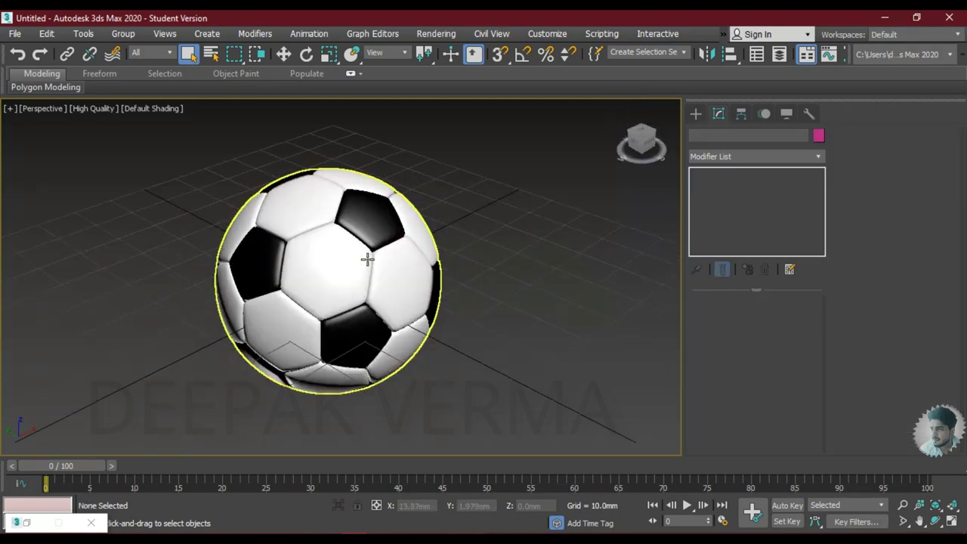
scroll(428, 277, down, 1)
scroll(428, 278, up, 3)
alt+middle_drag(424, 285, 495, 291)
scroll(468, 302, up, 2)
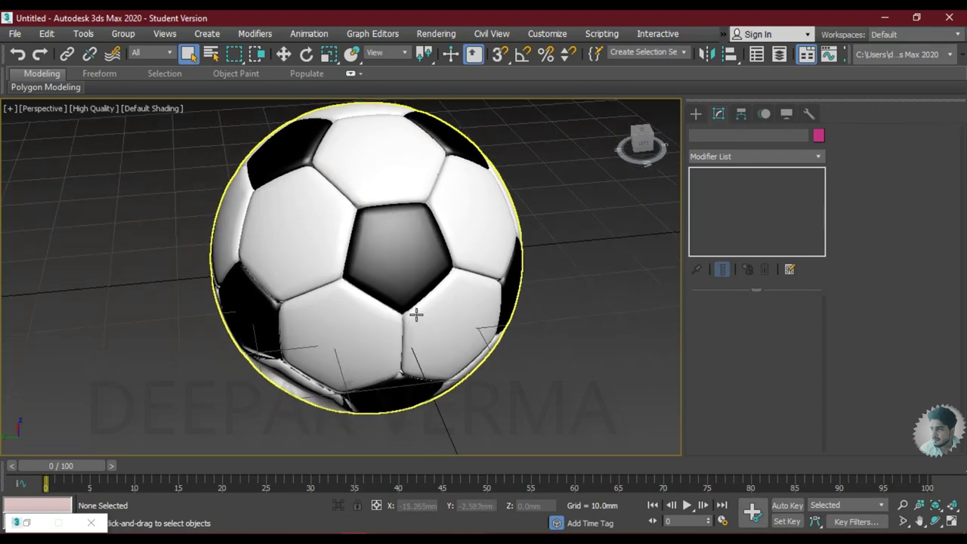
scroll(415, 315, down, 3)
mouse_move(380, 325)
alt+middle_down()
mouse_move(456, 321)
mouse_move(417, 298)
alt+middle_up()
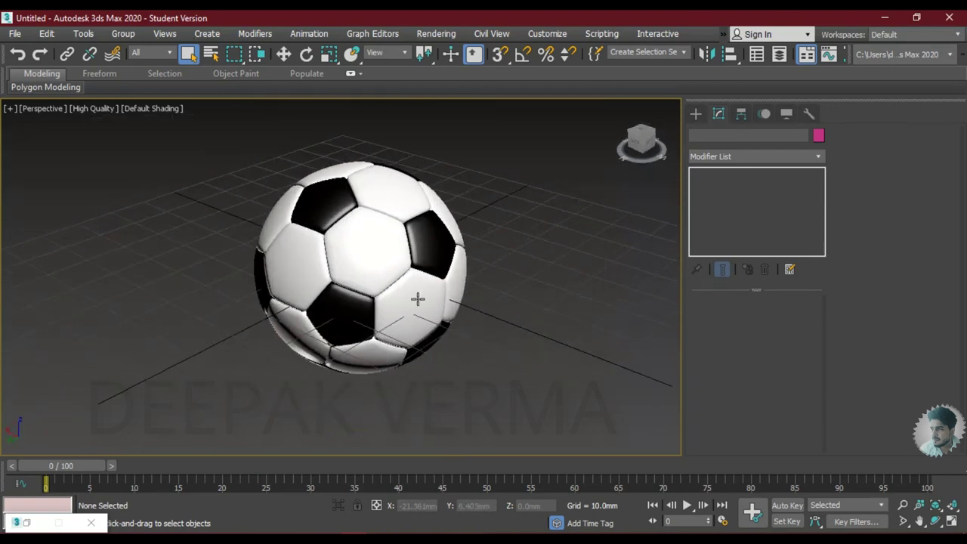
middle_drag(391, 254, 393, 265)
scroll(393, 266, up, 1)
scroll(394, 263, up, 1)
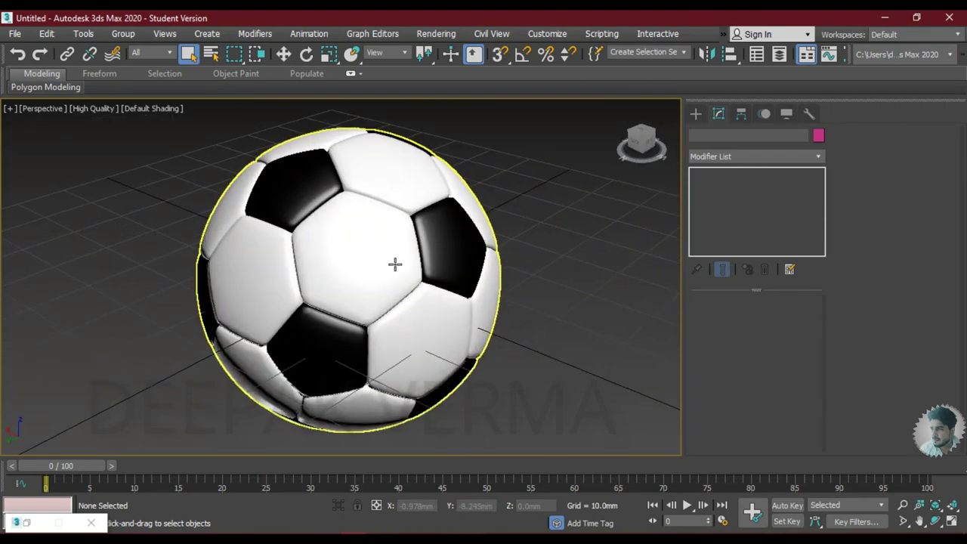
mouse_move(464, 280)
alt+middle_down()
mouse_move(395, 292)
mouse_move(422, 294)
alt+middle_up()
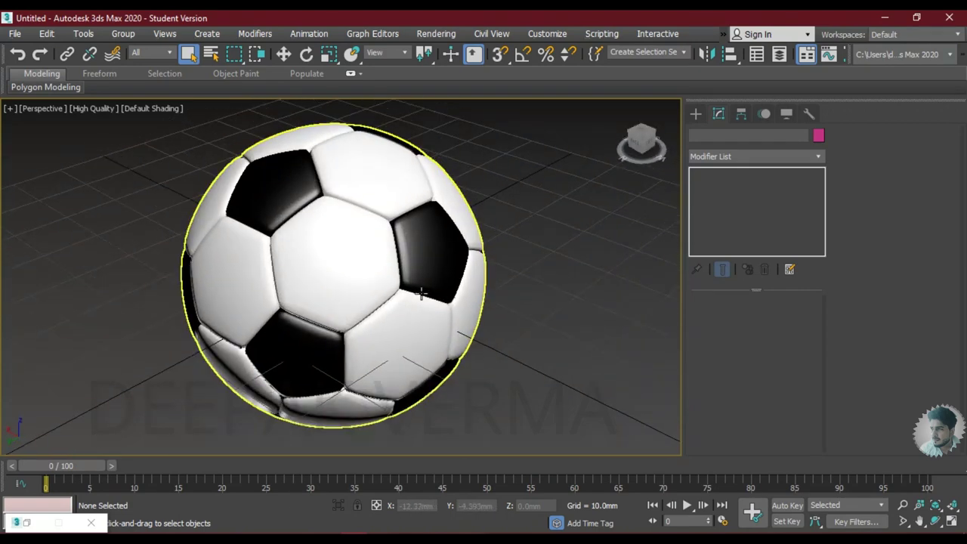